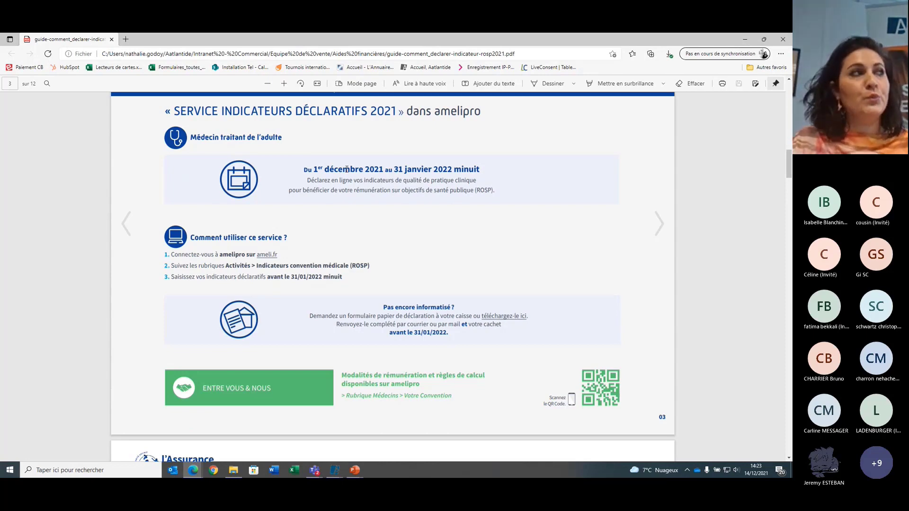
- Review page 4 of the ROSP guide, covering the four declarative indicators for the "Médecin traitant de l'adulte"
scroll(419, 183, "down", 2)
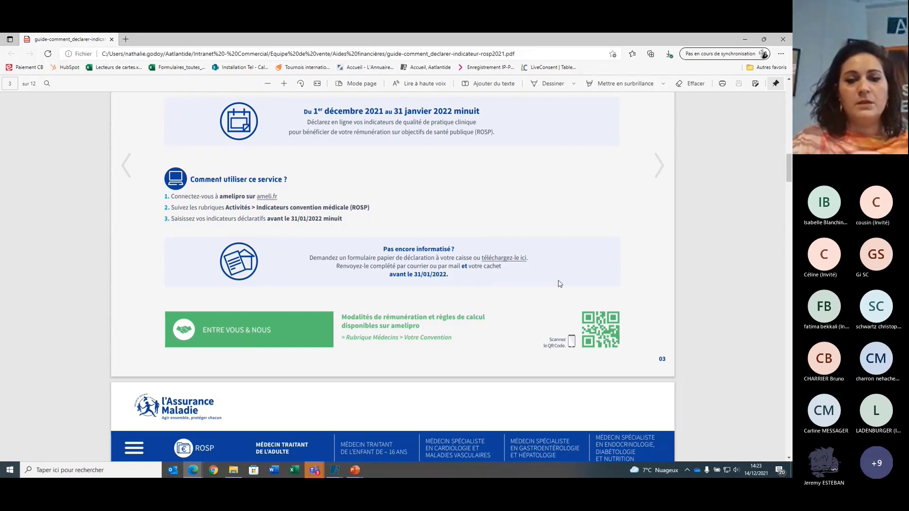
scroll(560, 284, "down", 7)
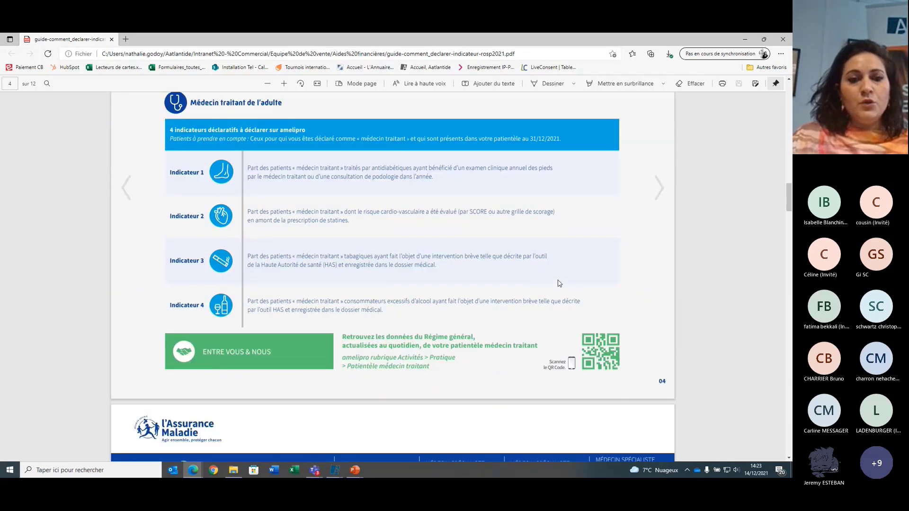
scroll(589, 294, "up", 1)
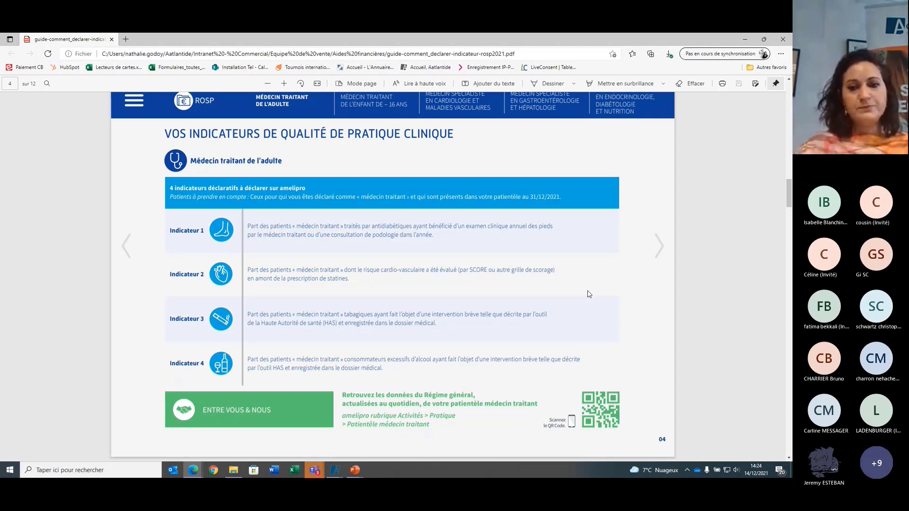
scroll(589, 294, "down", 3)
scroll(590, 292, "down", 5)
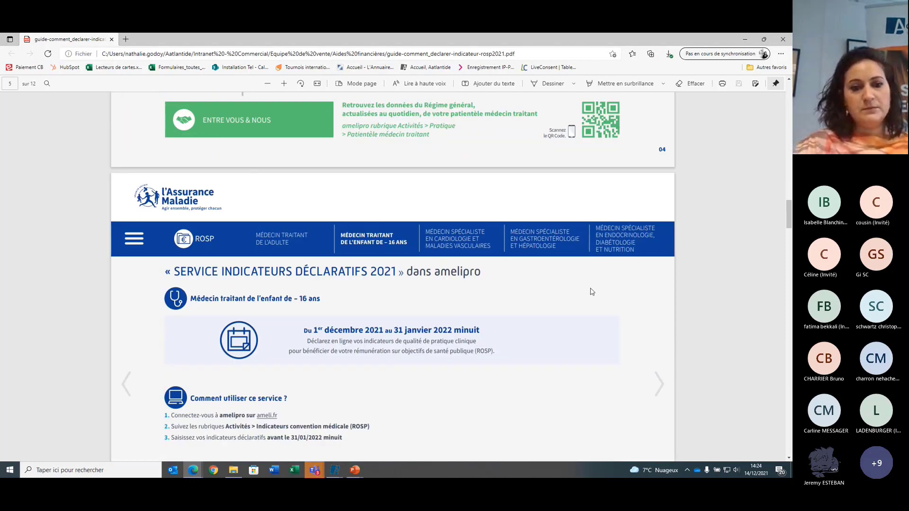
scroll(591, 292, "up", 6)
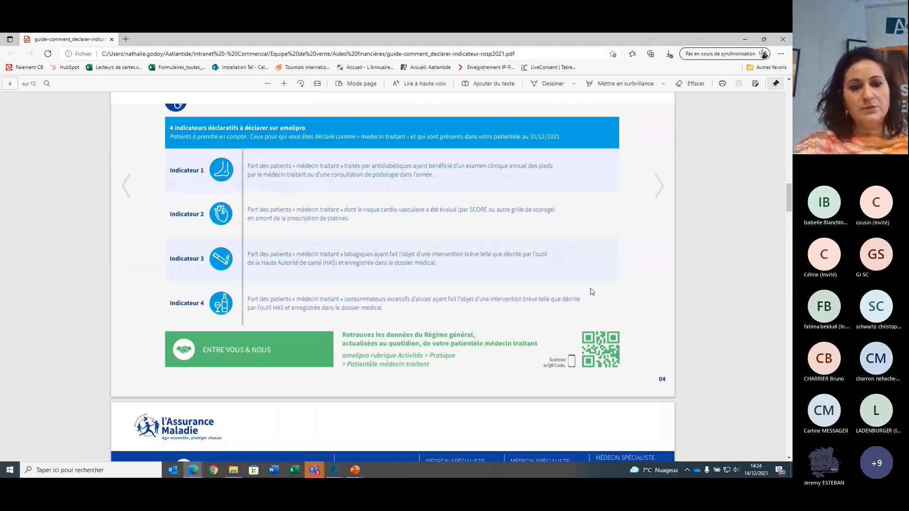
scroll(590, 292, "up", 1)
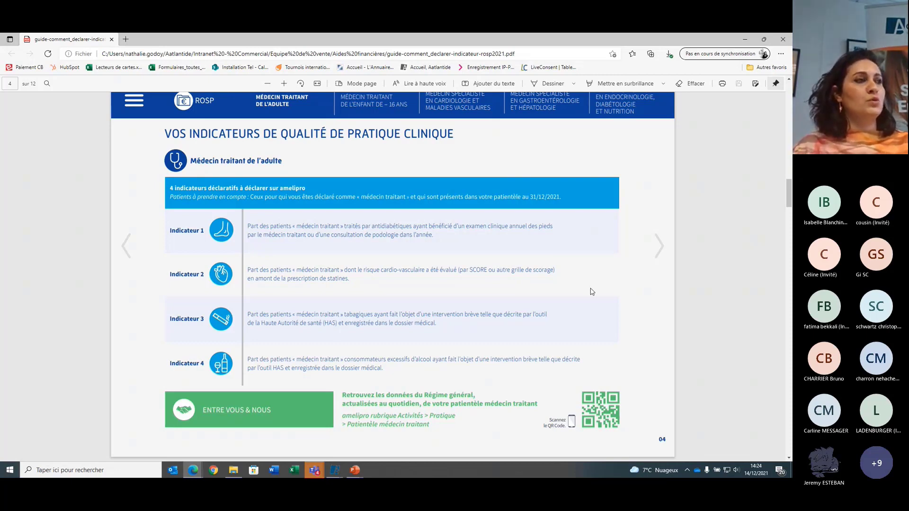
- Switch to PowerPoint to show slide 2, "Forfait d'Aide à la modernisation et informatisation", and return to the ROSP guide in the browser
left_click(315, 470)
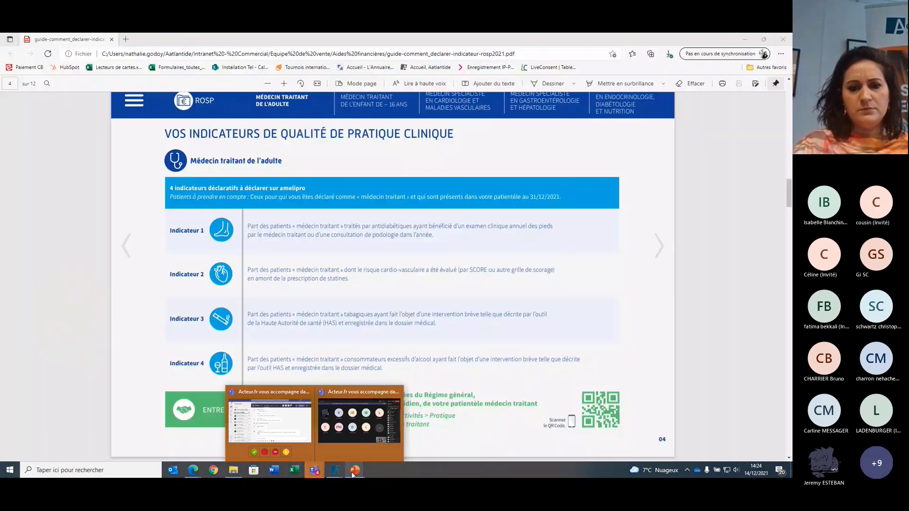
mouse_move(354, 468)
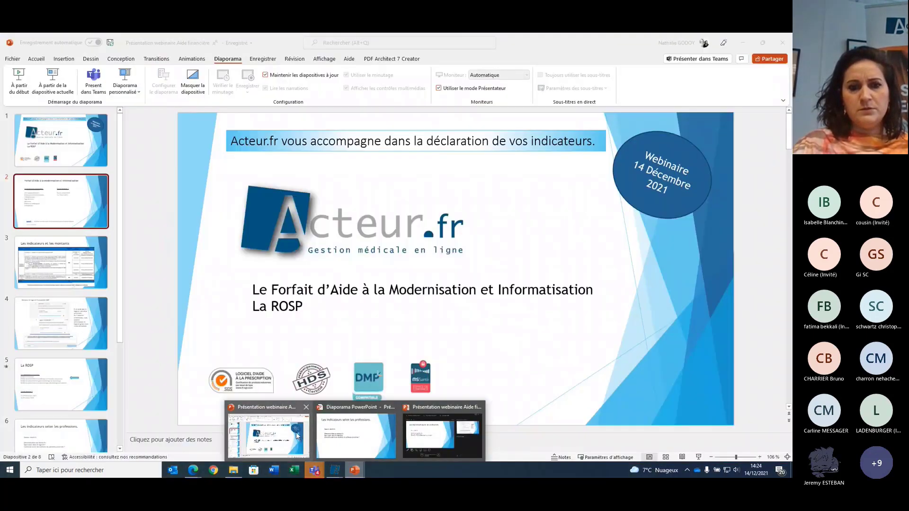
left_click(297, 436)
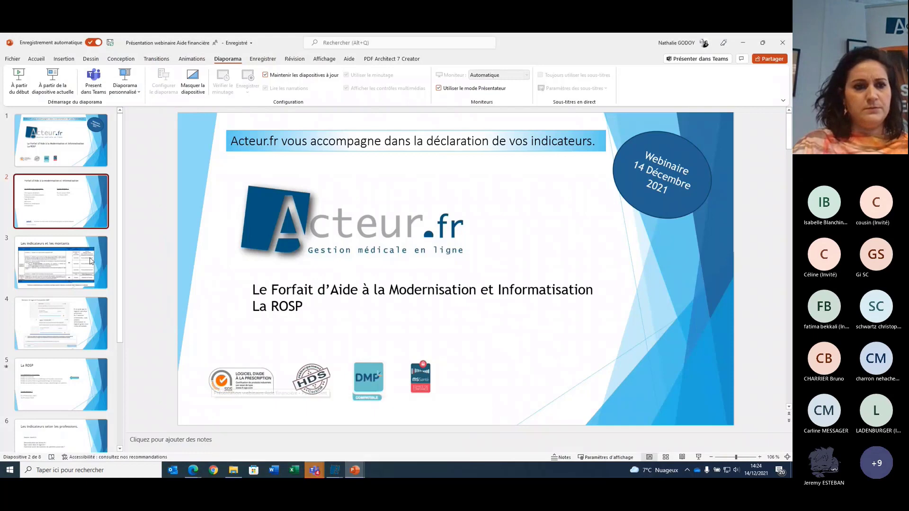
left_click(65, 205)
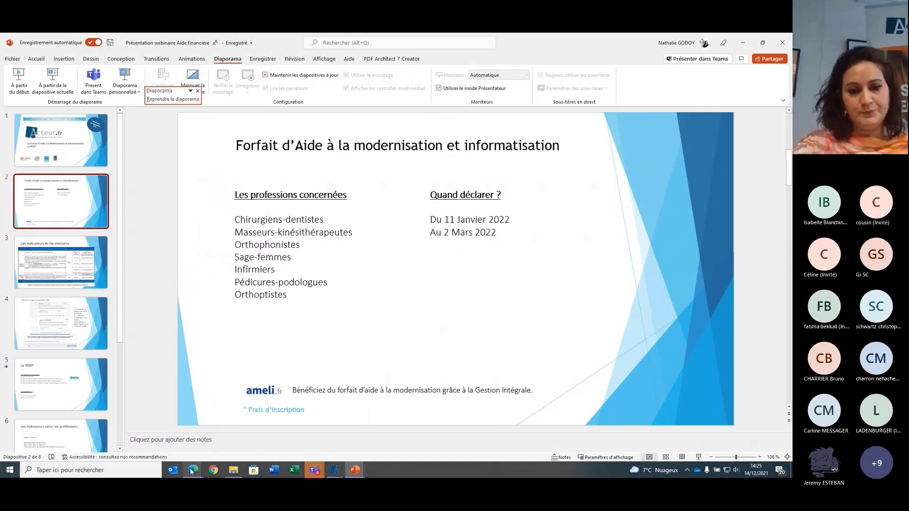
mouse_move(189, 475)
left_click(238, 434)
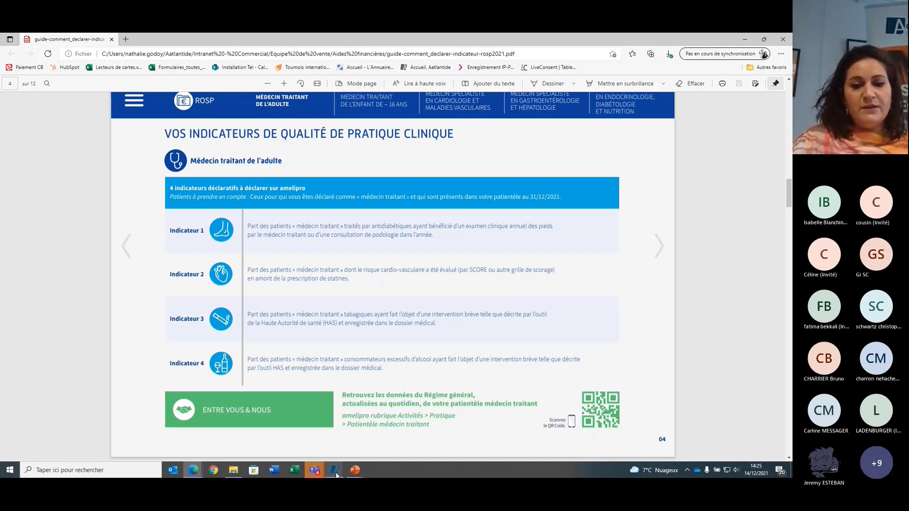
- Switch to the Acteur.fr Requête window of the DEMO SPE 01 OMNIPRATICIEN account and open its Dossier Médical module
mouse_move(335, 475)
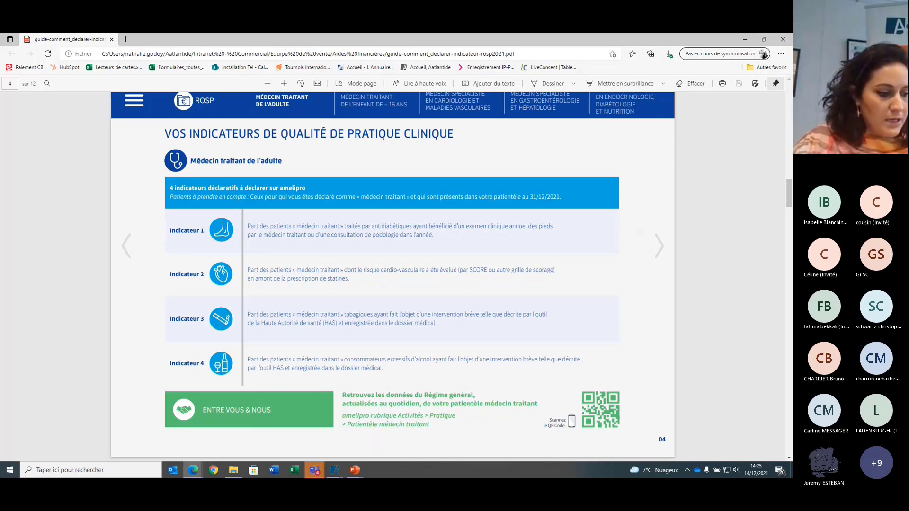
left_click(336, 466)
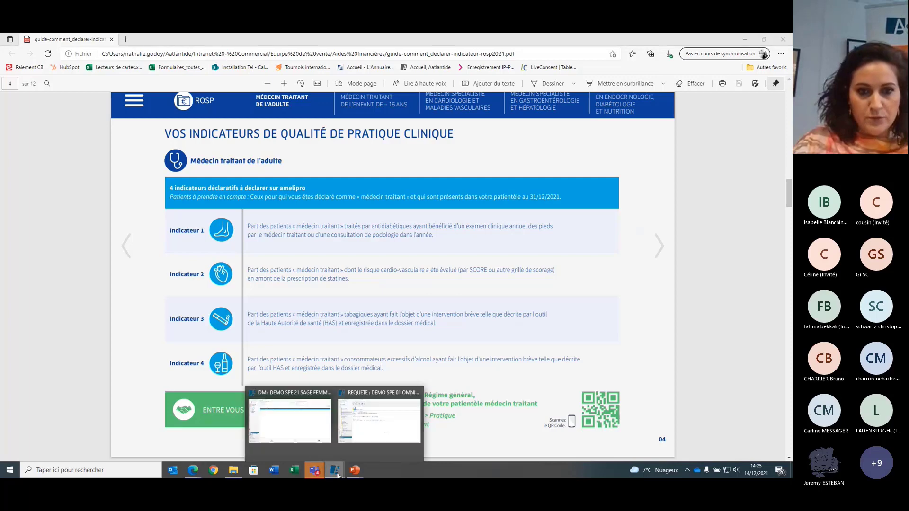
left_click(378, 418)
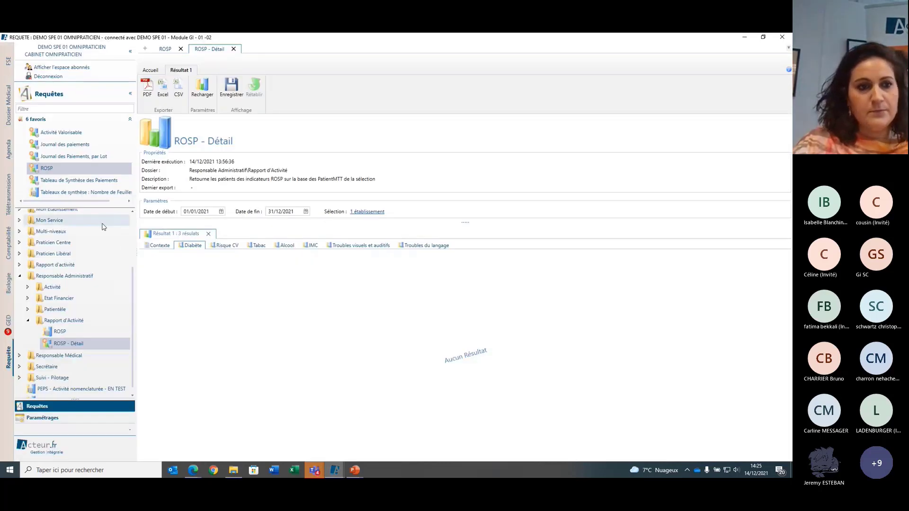
left_click(7, 112)
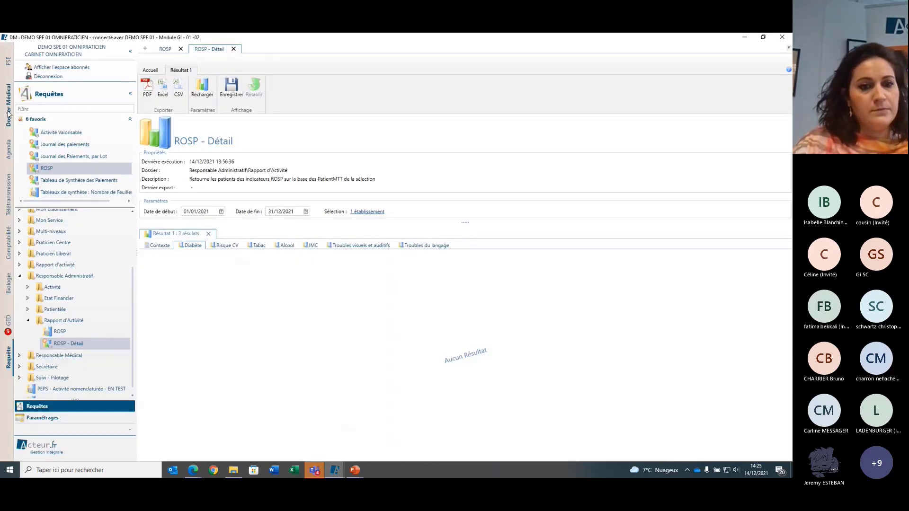
- Search for the test patients by surname, open the 48-year-old female patient's record with a declared attending doctor, and dismiss the reminder
left_click(177, 87)
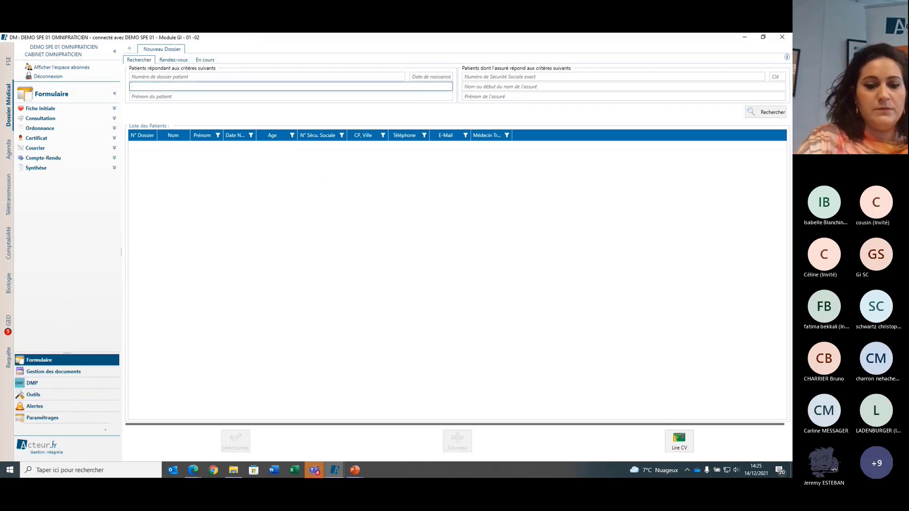
type("TEST")
key("Return")
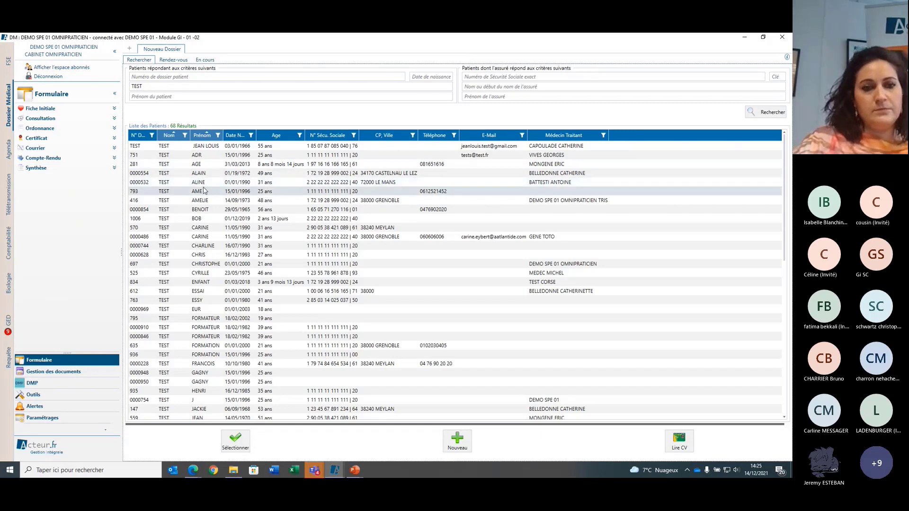
left_click(202, 202)
double_click(203, 202)
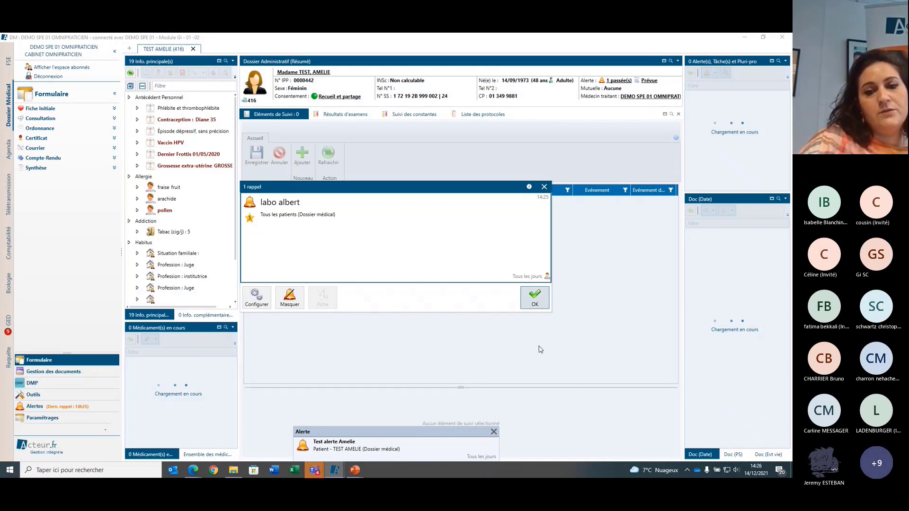
key("Return")
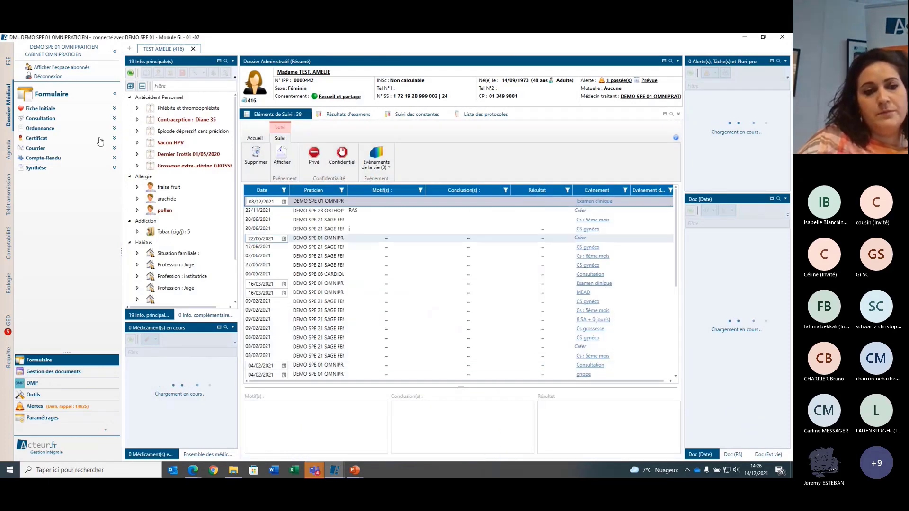
- Create an "Examen clinique" form from the Consultation MG folder and examine its section of elements for the ROSP indicators
left_click(42, 118)
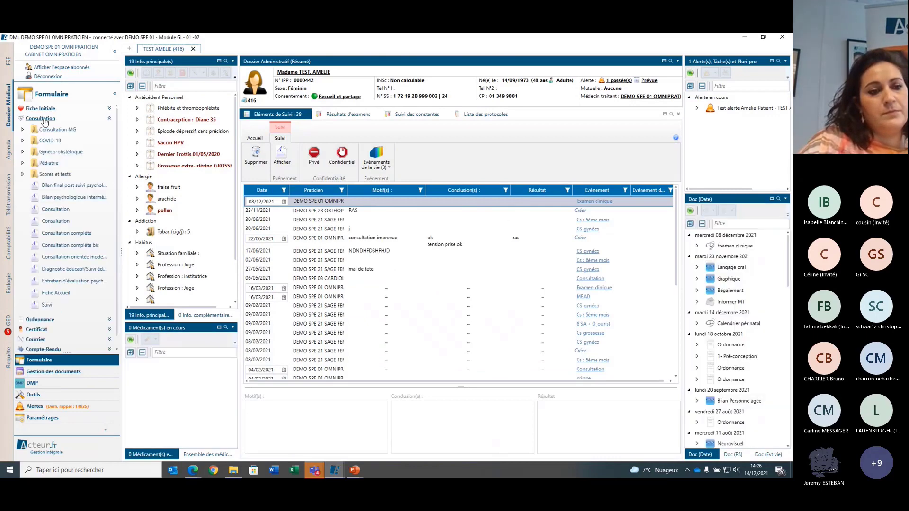
double_click(52, 129)
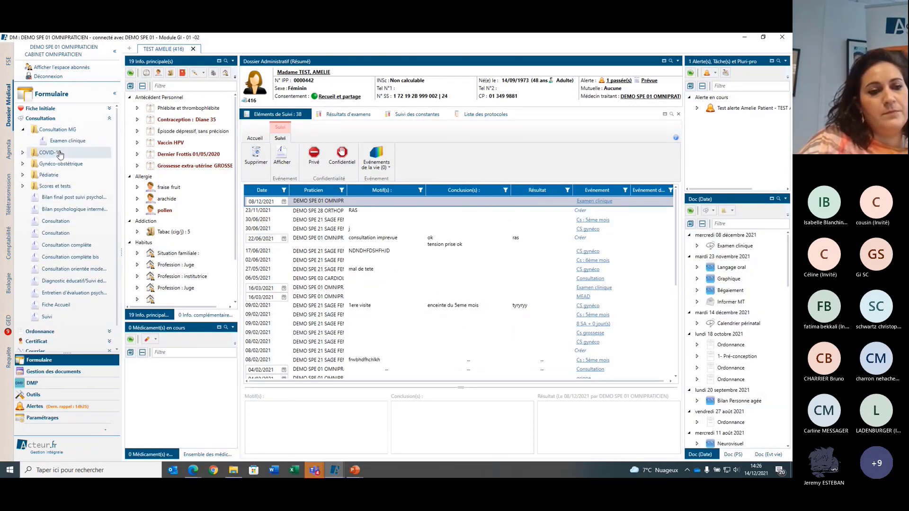
double_click(73, 143)
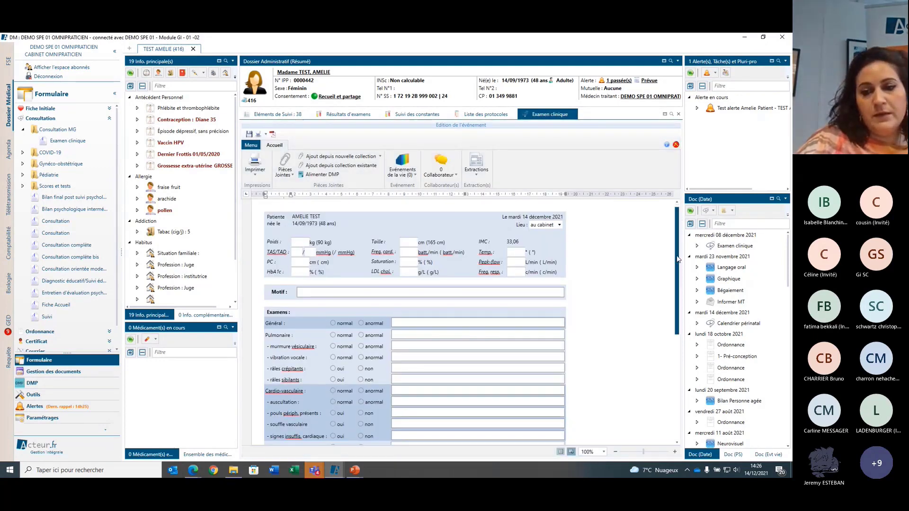
left_click_drag(677, 215, 679, 354)
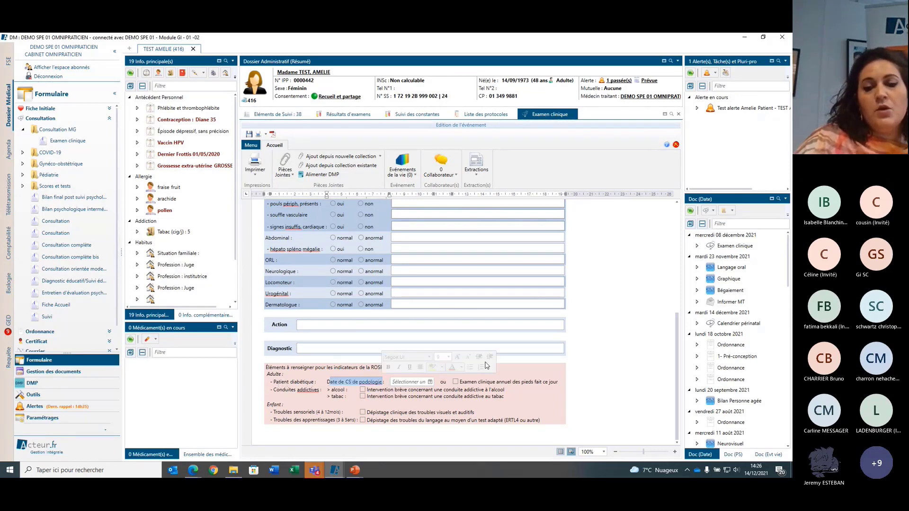
left_click(521, 368)
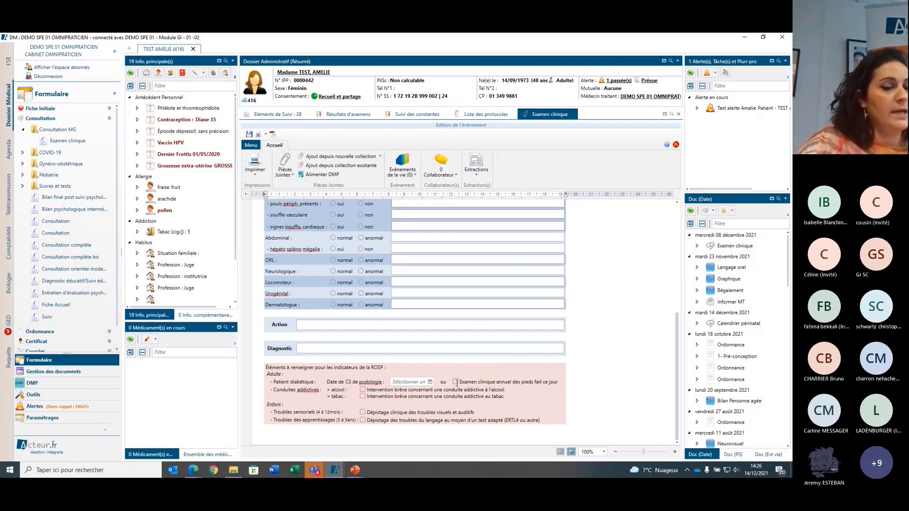
- Create a blank "Ordonnance" form from the Ordonnance category in the patient's record
scroll(57, 227, "down", 1)
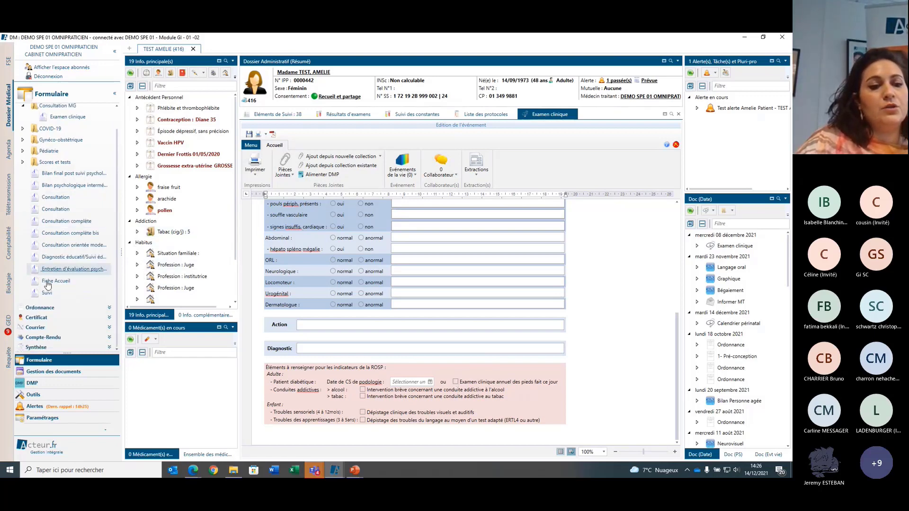
left_click(40, 309)
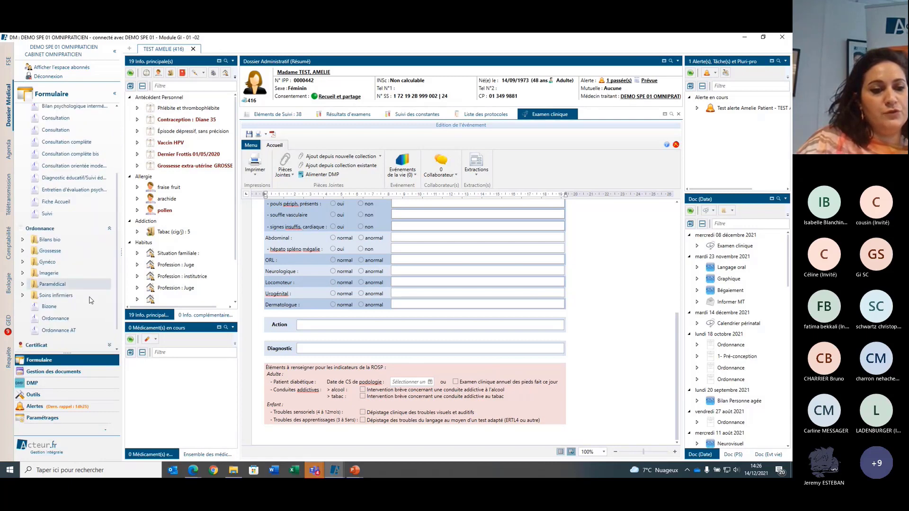
double_click(50, 318)
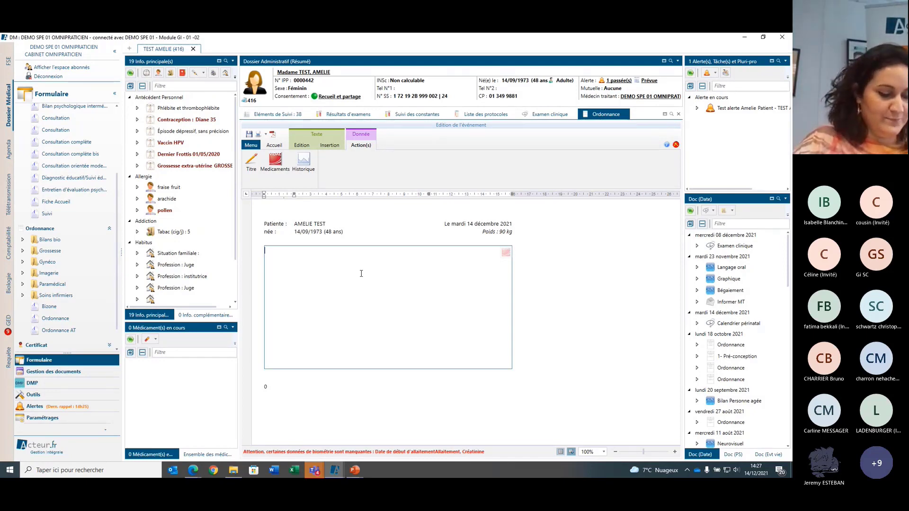
- Switch back to the ROSP guide in the browser and review the Indicateur 2 text on cardiovascular risk assessment before prescribing statins
left_click(335, 470)
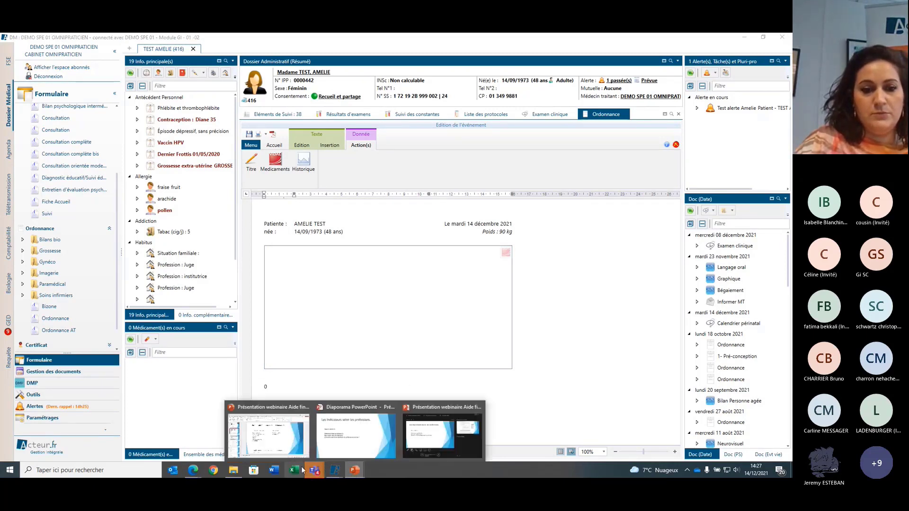
left_click(223, 430)
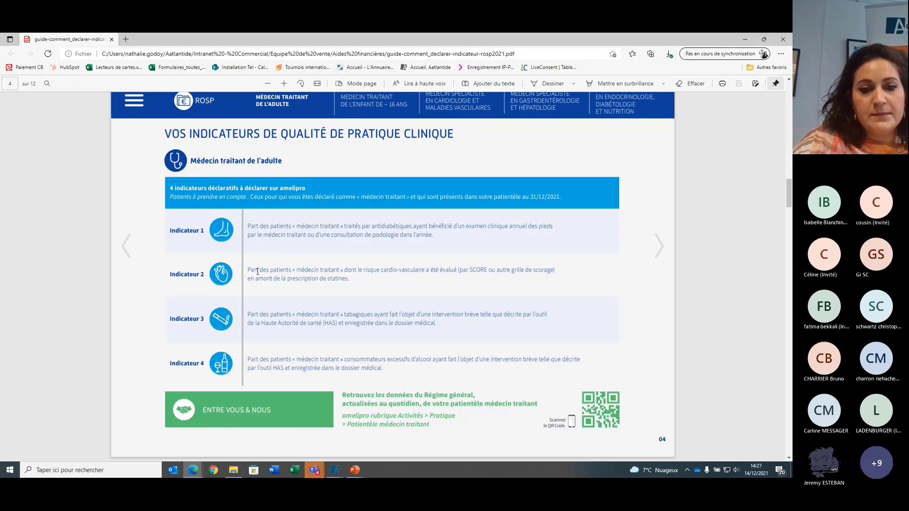
left_click_drag(257, 271, 549, 283)
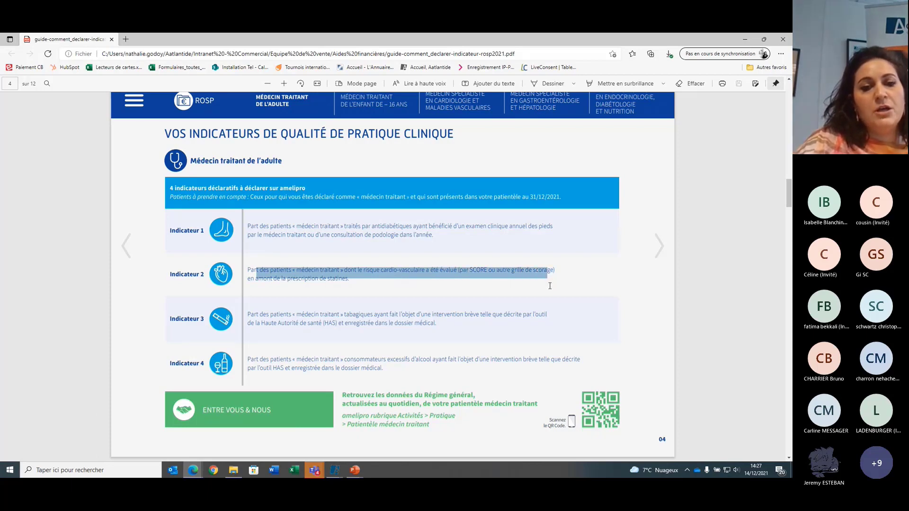
left_click(369, 288)
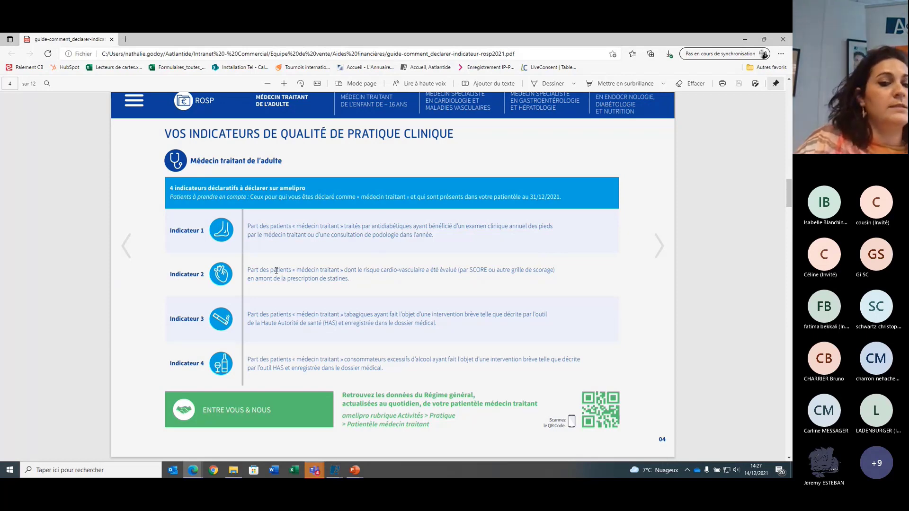
left_click_drag(276, 271, 349, 287)
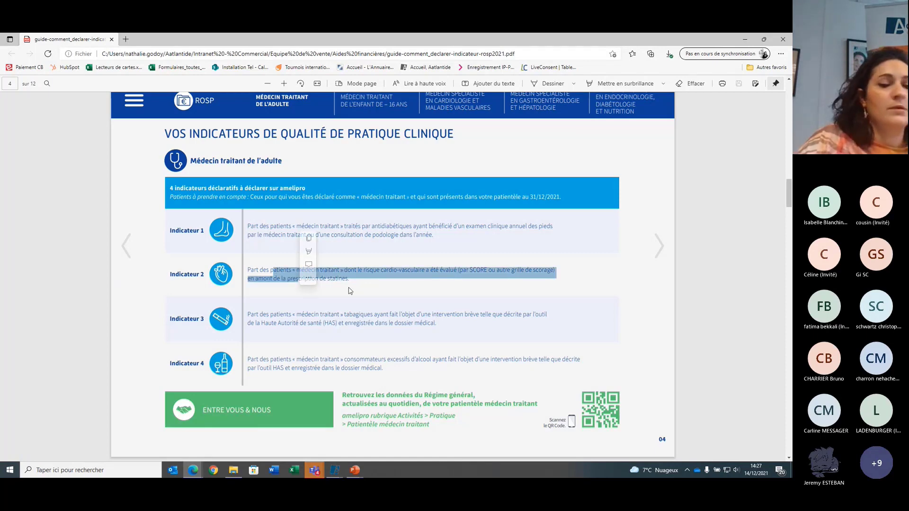
left_click(369, 284)
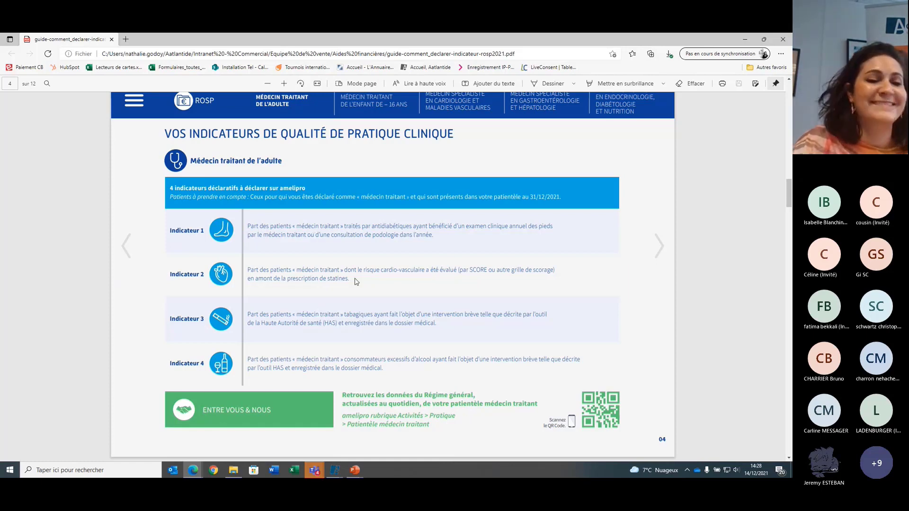
left_click_drag(256, 270, 312, 287)
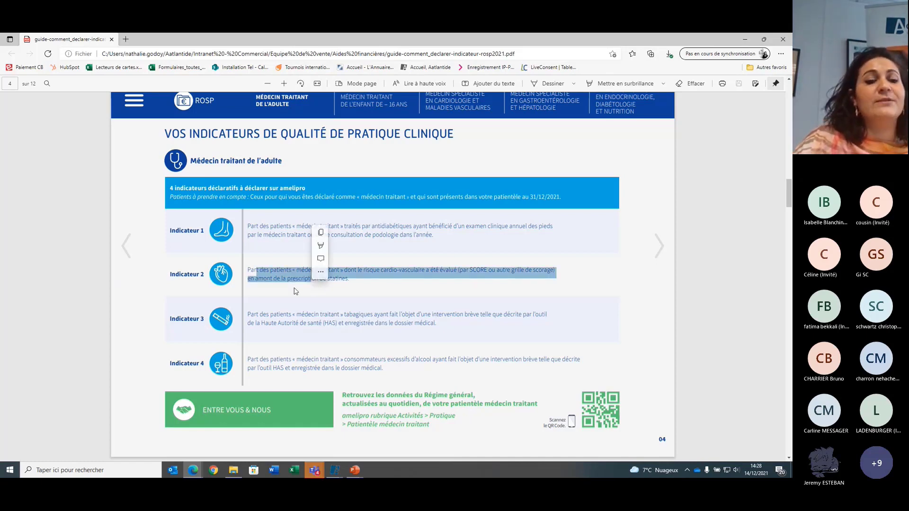
left_click(295, 291)
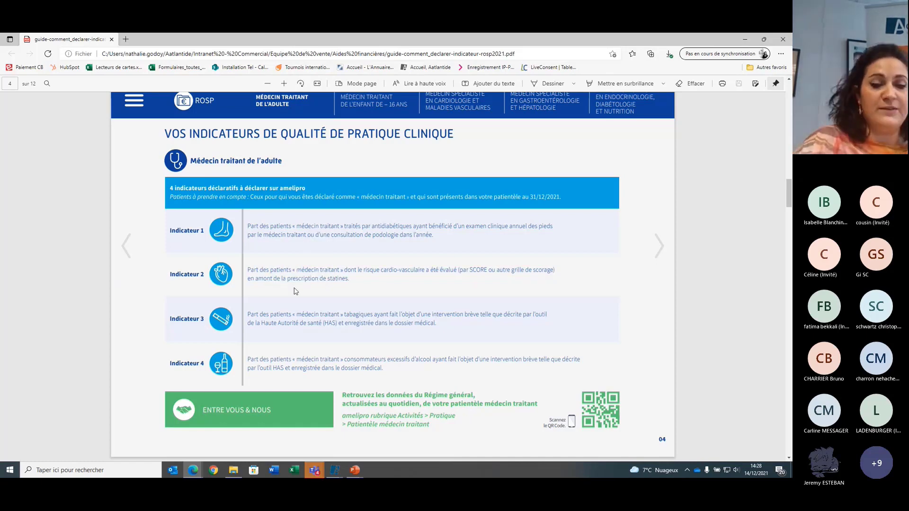
- Switch back to the patient's record in Acteur.fr and look through the Scores et tests folder of the Consultation forms
left_click(334, 470)
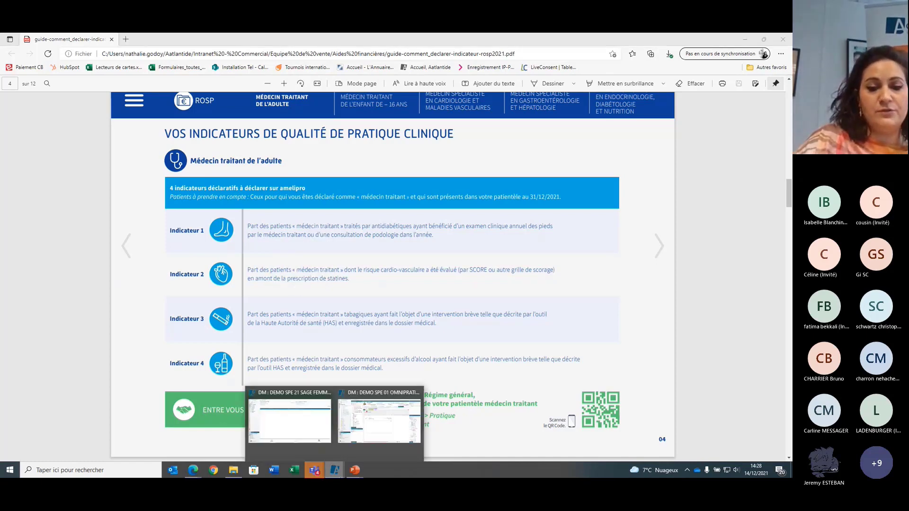
left_click(358, 421)
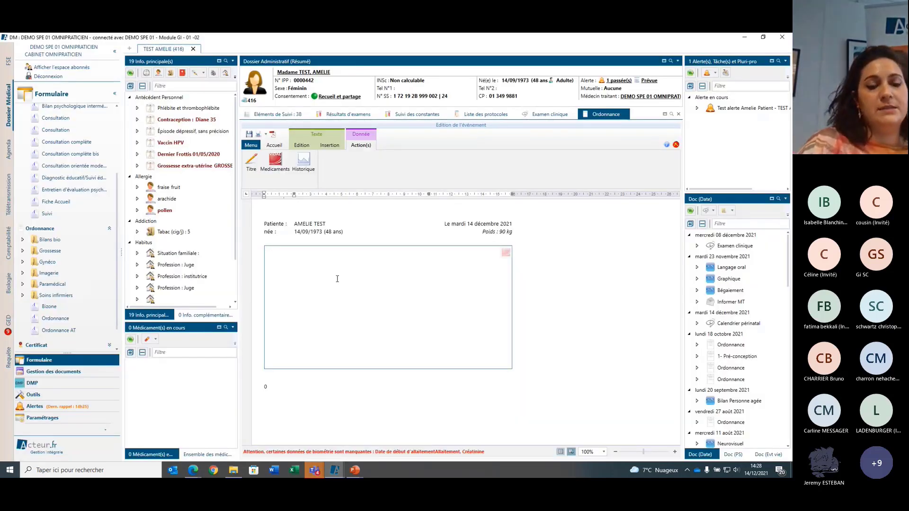
scroll(57, 265, "up", 3)
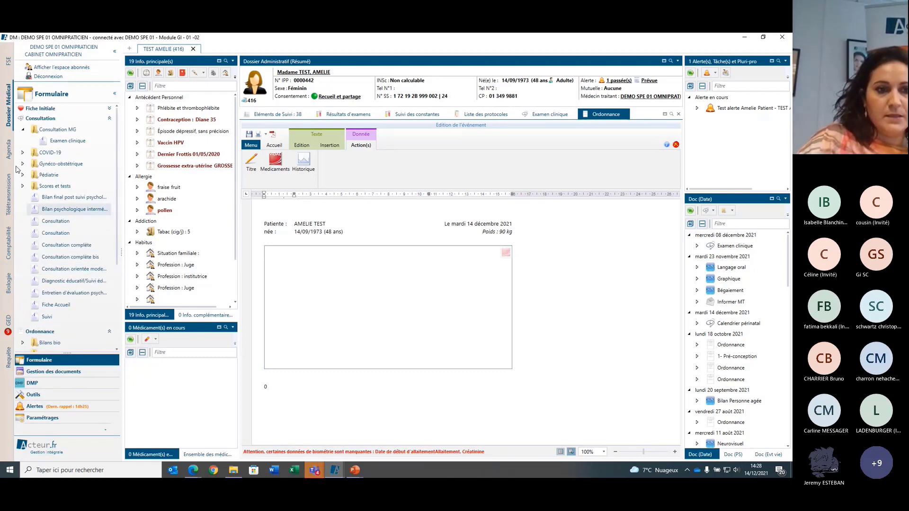
left_click(22, 186)
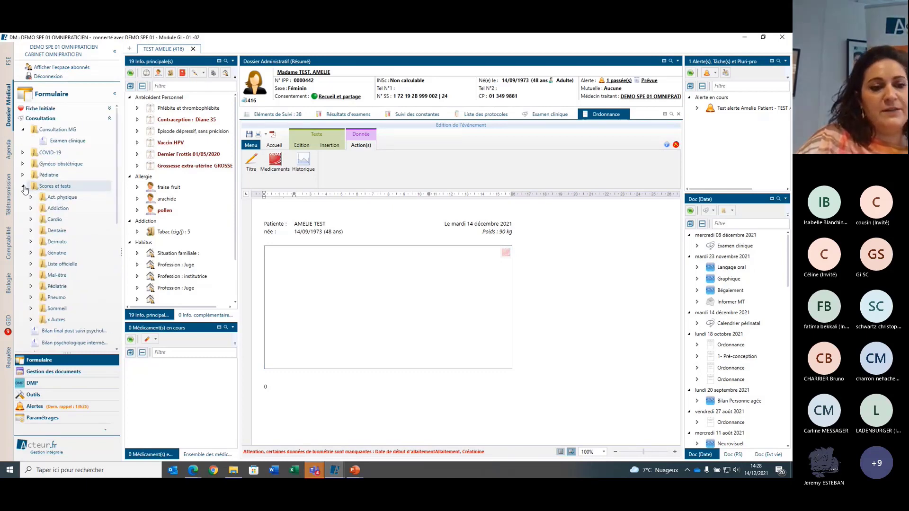
scroll(47, 203, "down", 4)
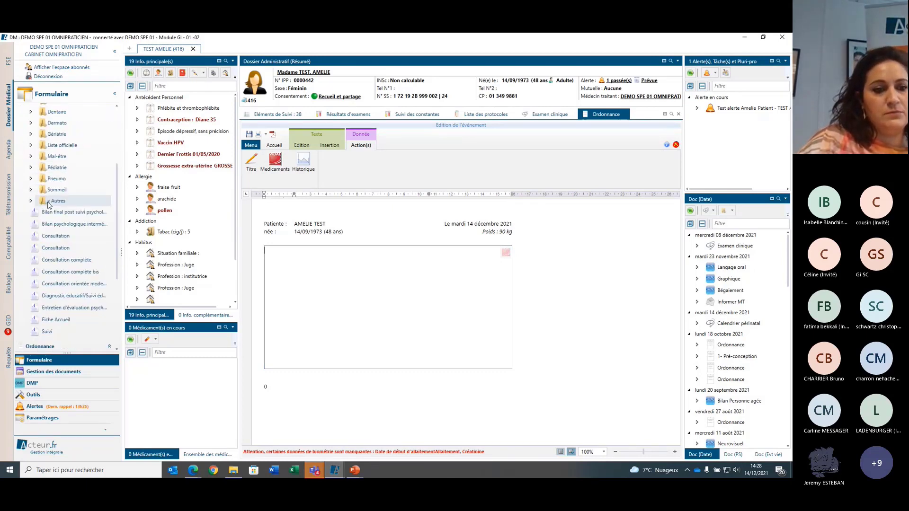
scroll(48, 205, "up", 2)
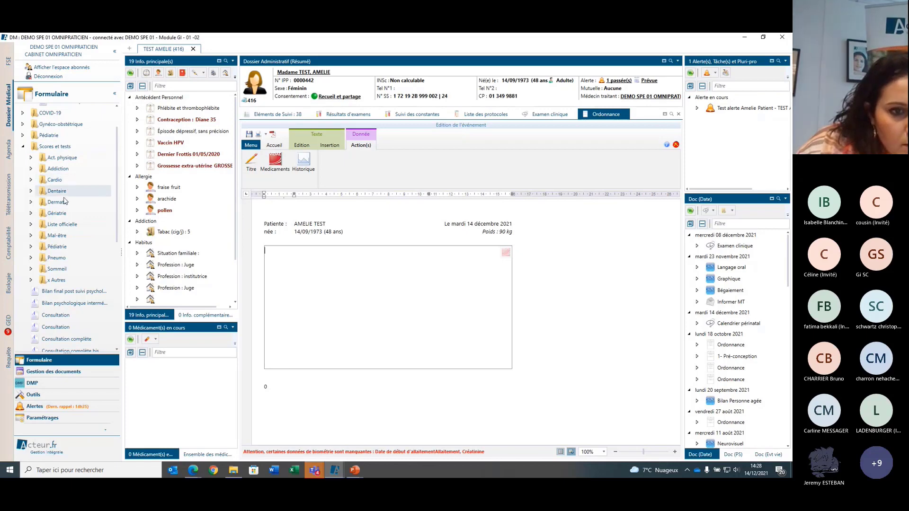
scroll(71, 247, "down", 7)
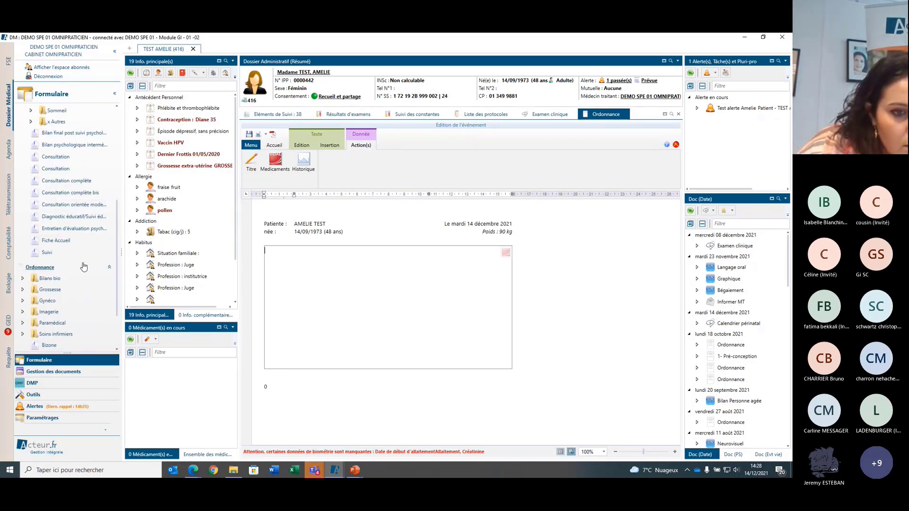
scroll(85, 267, "up", 8)
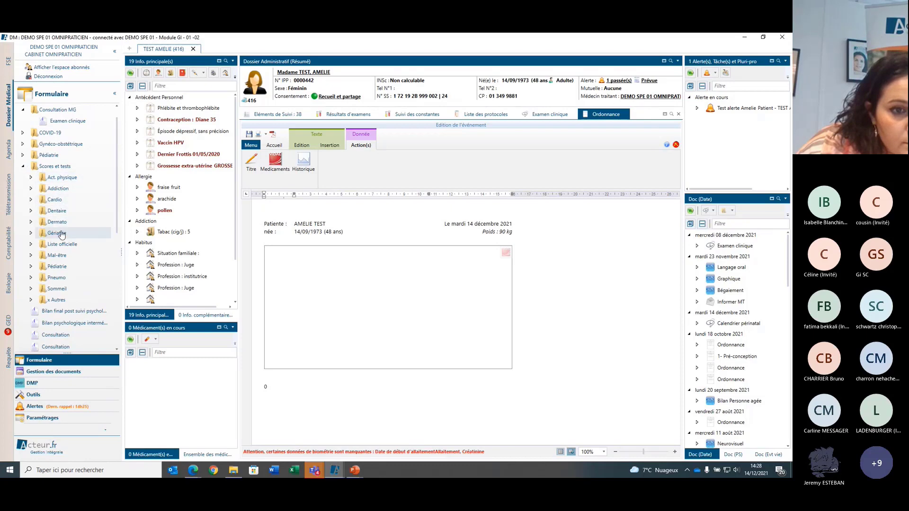
scroll(74, 306, "up", 1)
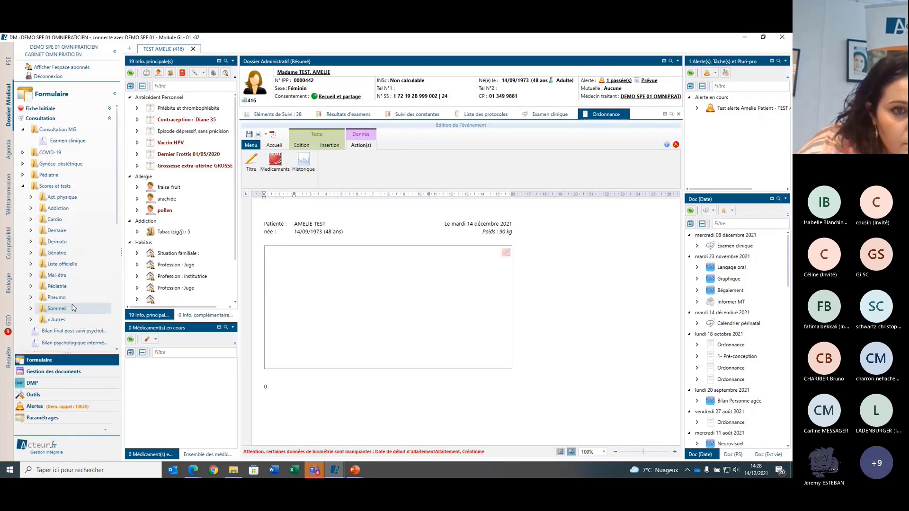
scroll(78, 289, "down", 1)
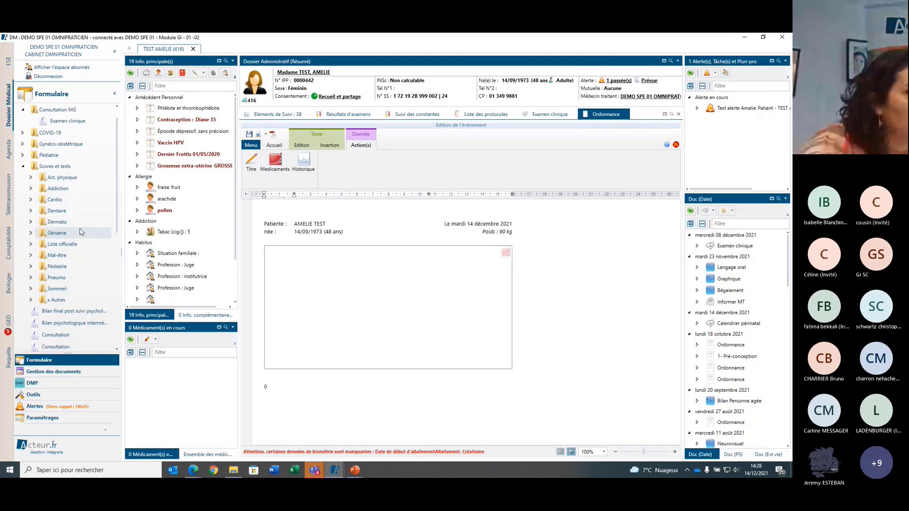
- Look through the Liste officielle and x Autres folders under Scores et tests for a cardiovascular risk score, and collapse both
left_click(71, 244)
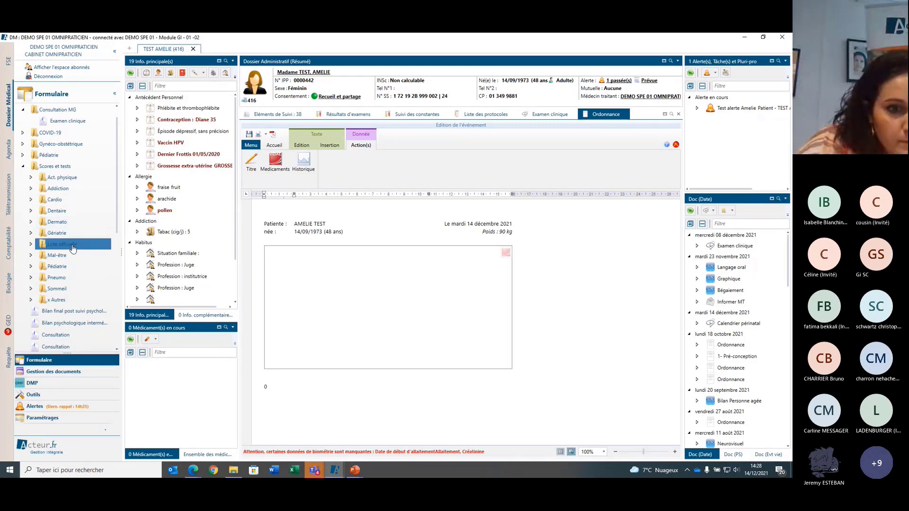
left_click(31, 245)
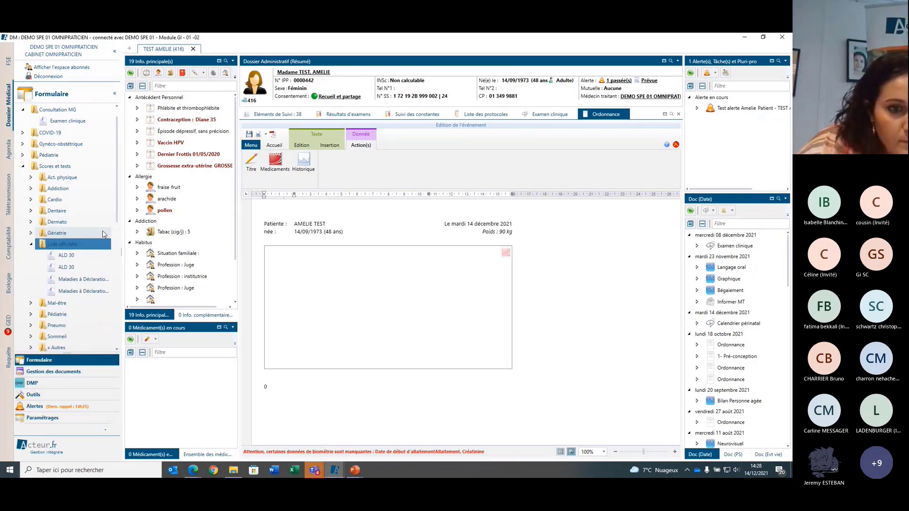
left_click(31, 244)
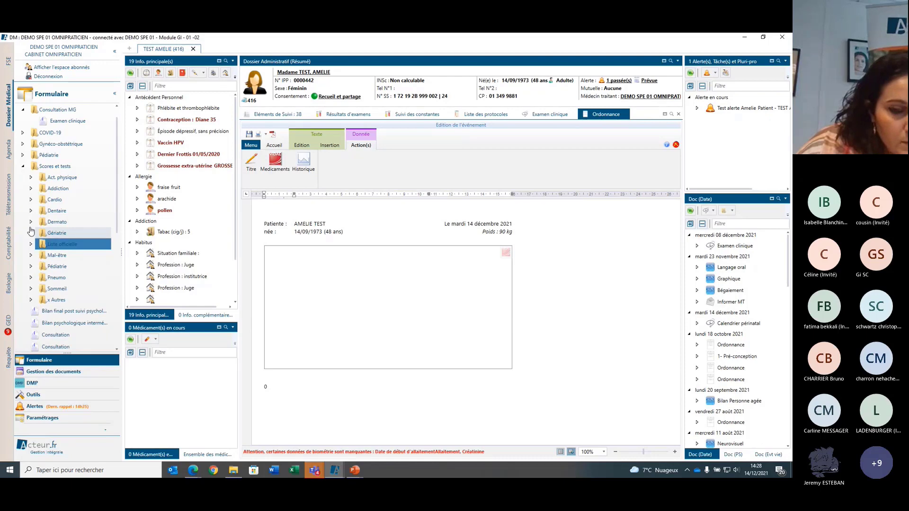
left_click(30, 300)
scroll(66, 293, "down", 3)
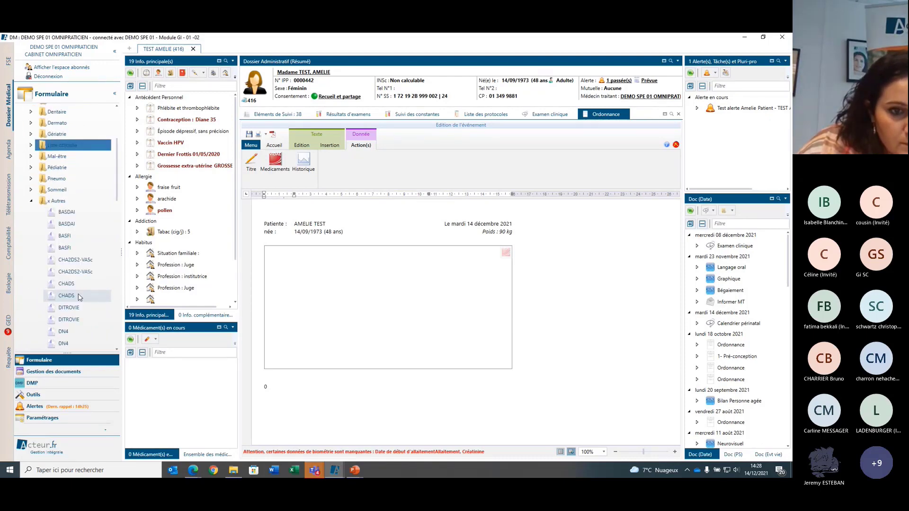
scroll(80, 296, "down", 6)
scroll(87, 297, "down", 5)
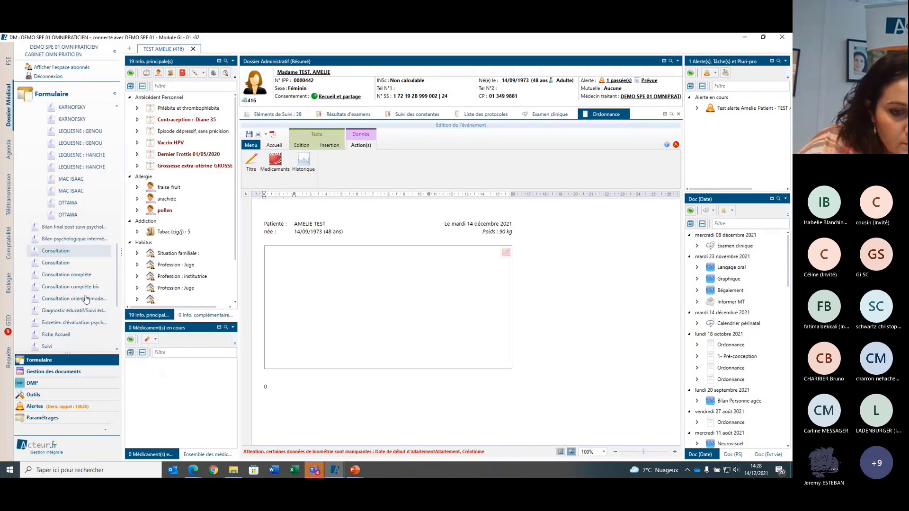
scroll(87, 298, "down", 1)
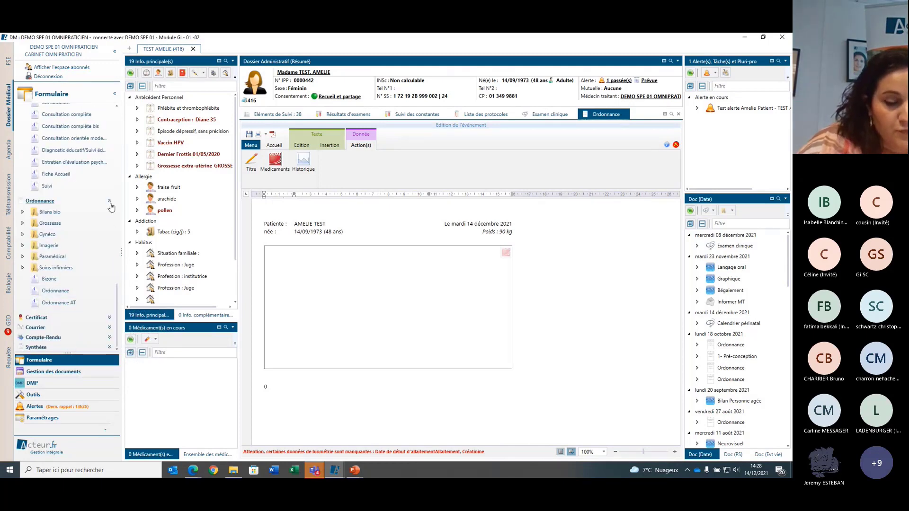
scroll(90, 293, "up", 5)
scroll(90, 290, "up", 8)
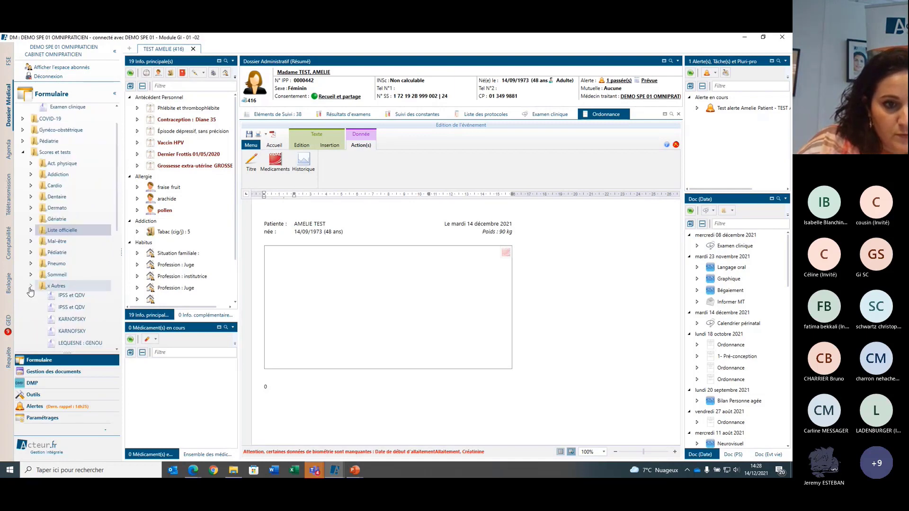
double_click(87, 286)
scroll(86, 297, "up", 1)
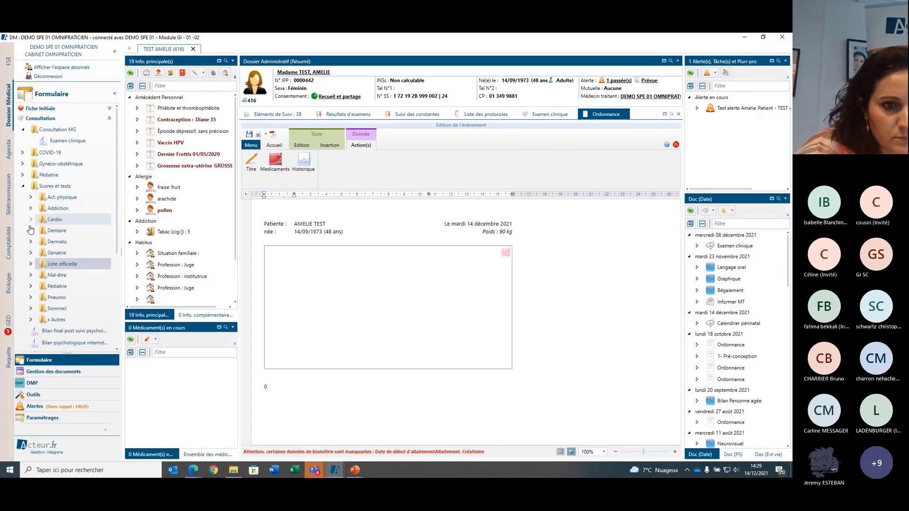
- Expand the Addiction and Cardio folders under Scores et tests and create a SCORE form from Cardio in the patient's record
left_click(31, 209)
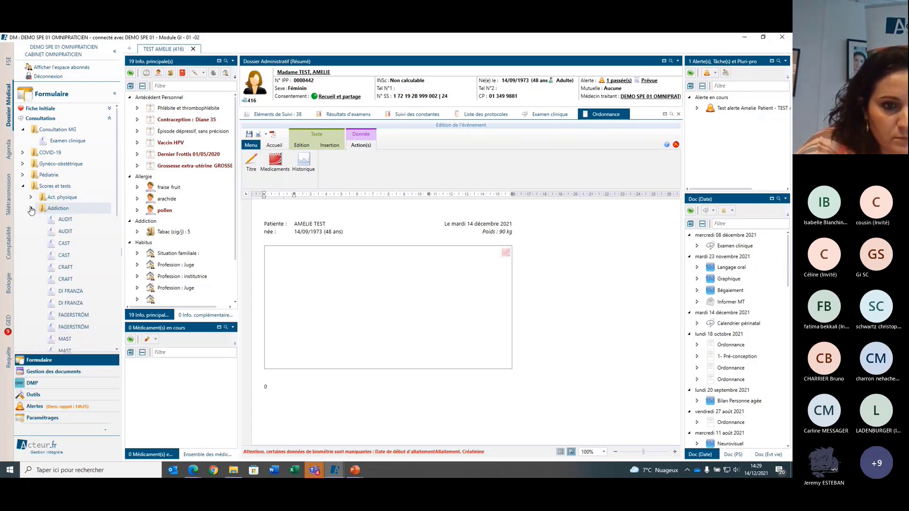
scroll(30, 209, "down", 2)
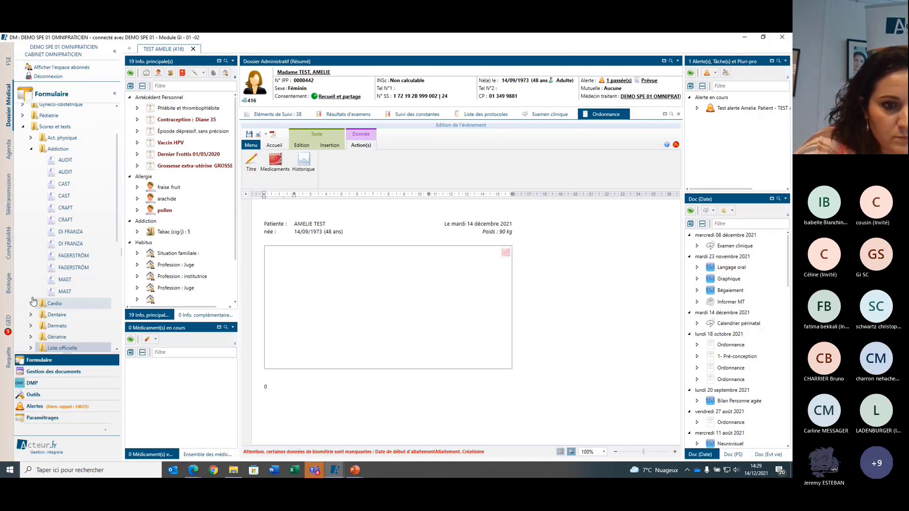
left_click(31, 303)
scroll(33, 303, "down", 2)
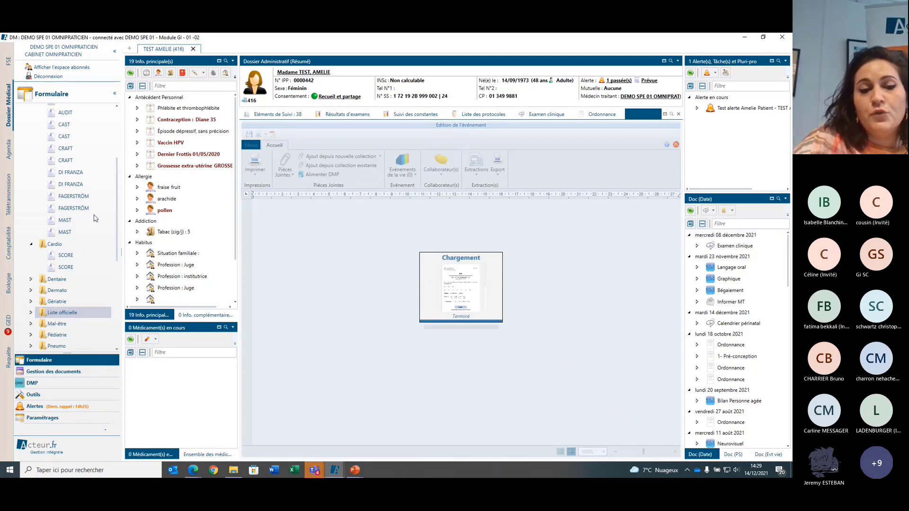
scroll(90, 213, "up", 2)
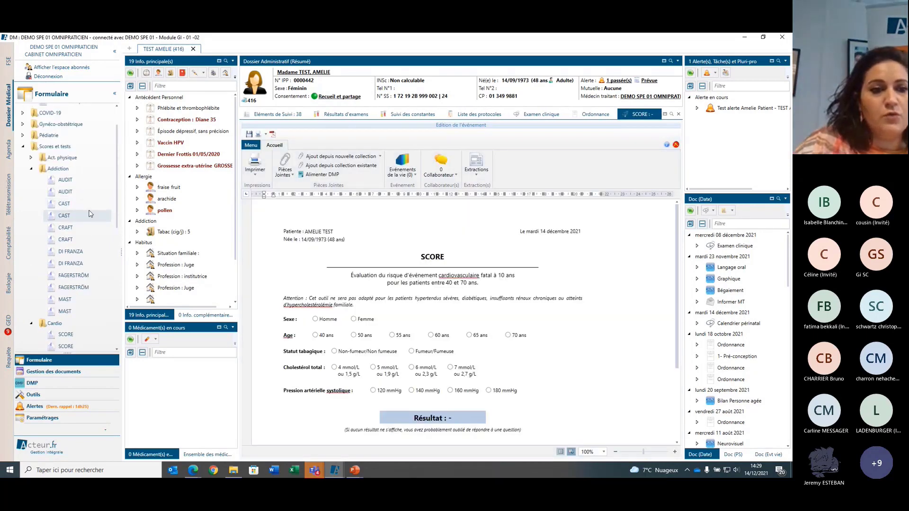
- Collapse the Addiction folder and tidy up the other expanded sections of the form list
left_click(32, 209)
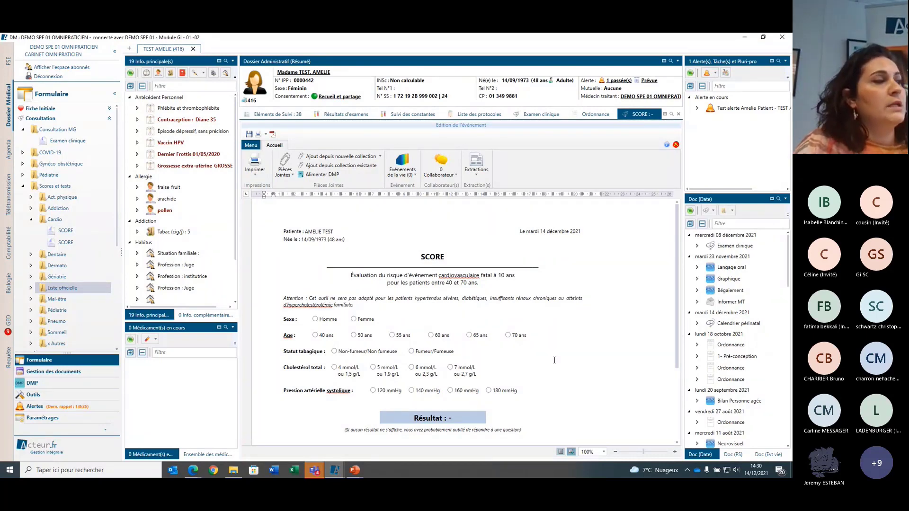
left_click(24, 132)
scroll(64, 237, "down", 5)
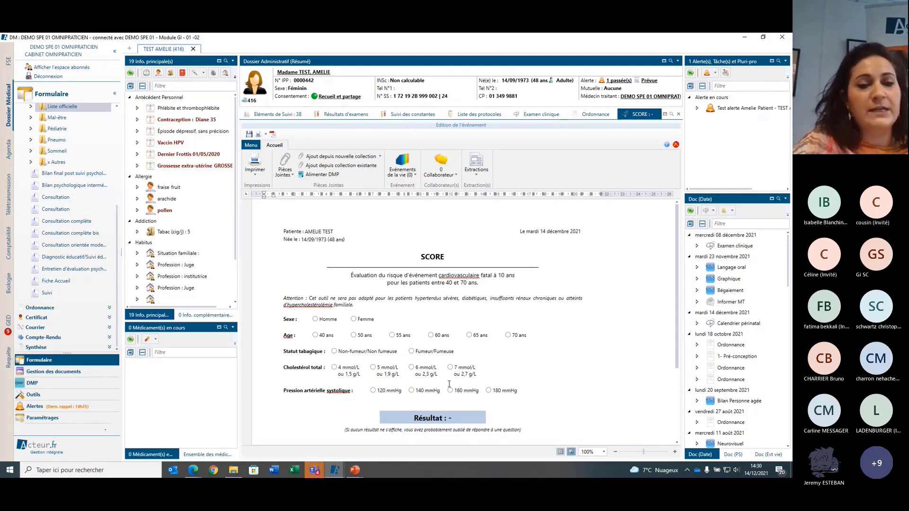
- Complete the SCORE form with Homme, 50 ans, non-smoker, 5 mmol/L total cholesterol and 120 mmHg systolic pressure, and save it to the record
scroll(336, 312, "down", 2)
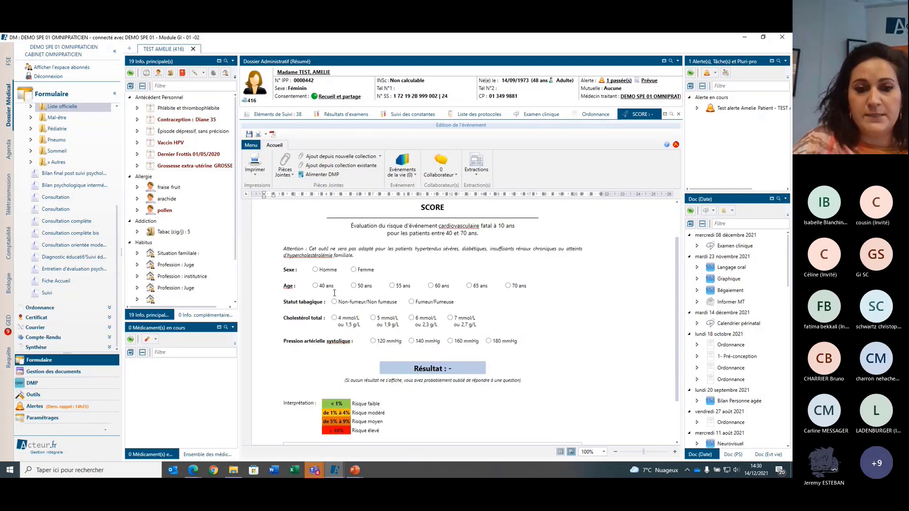
left_click(316, 269)
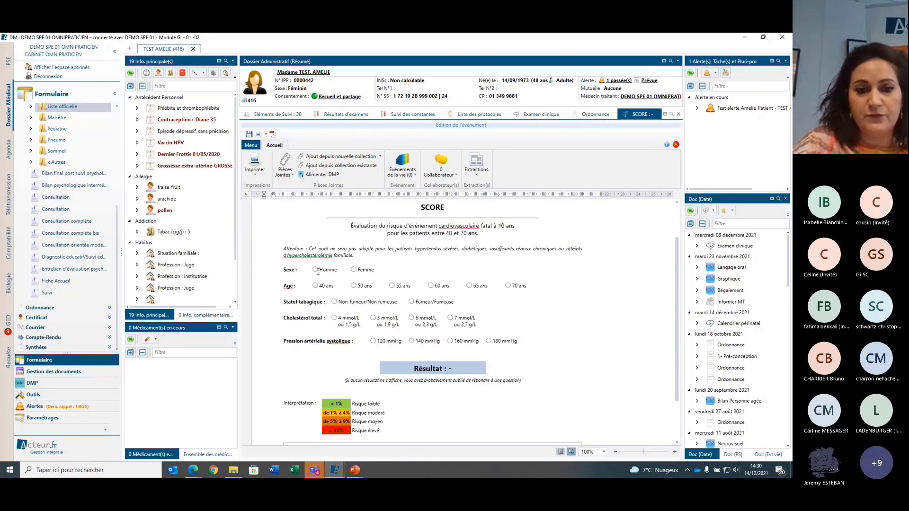
left_click(353, 285)
left_click(334, 301)
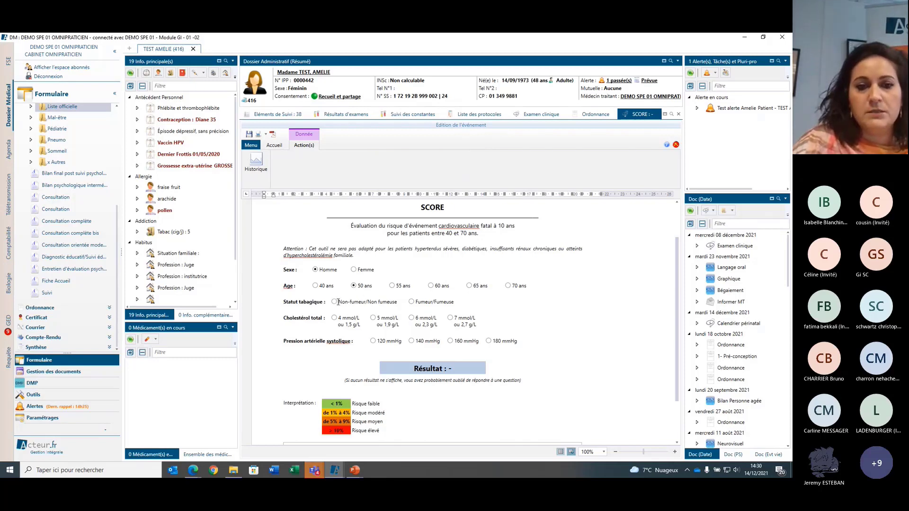
left_click(373, 341)
left_click(373, 318)
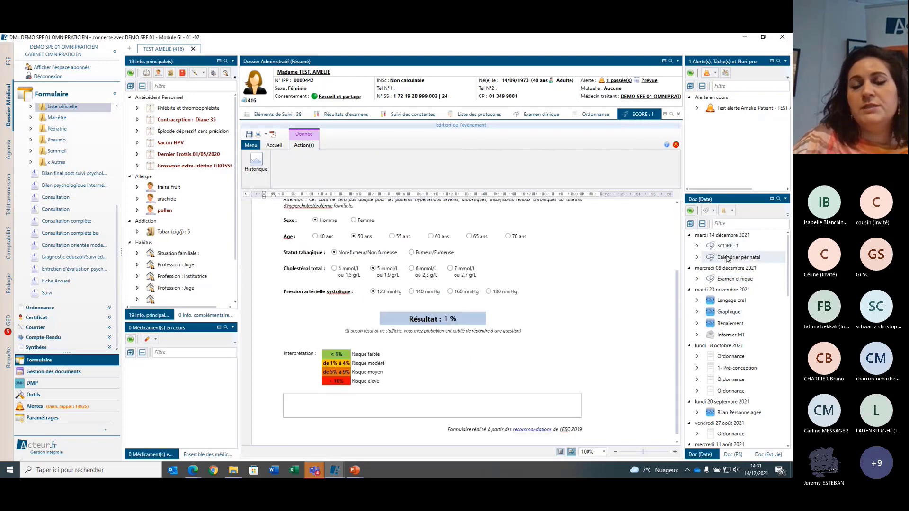
mouse_move(737, 248)
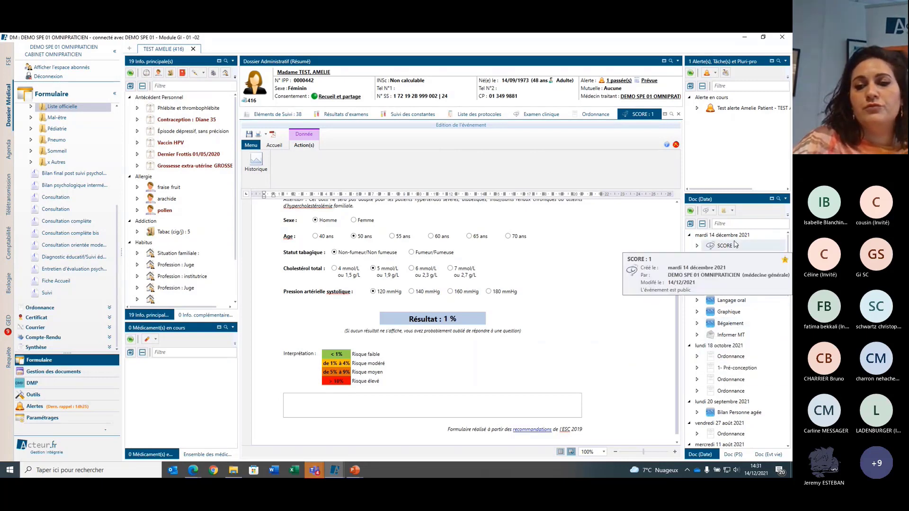
mouse_move(761, 388)
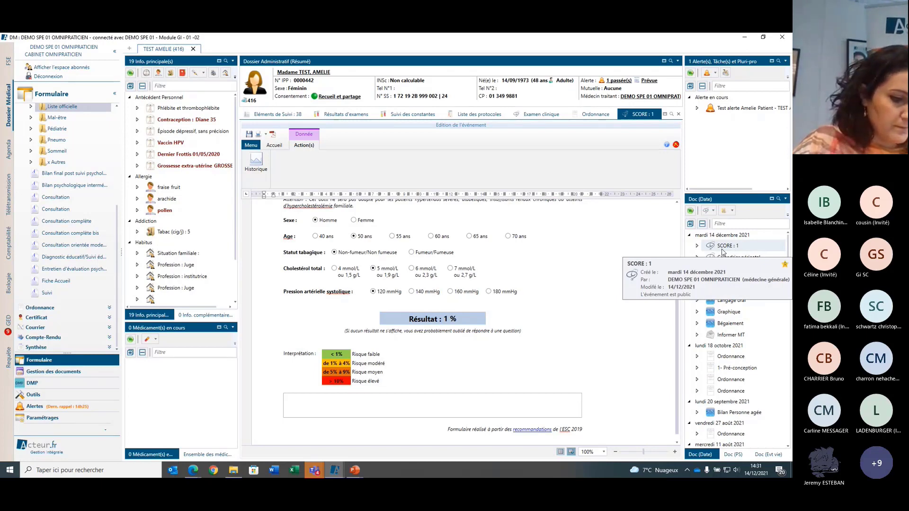
scroll(549, 355, "up", 2)
scroll(550, 355, "up", 2)
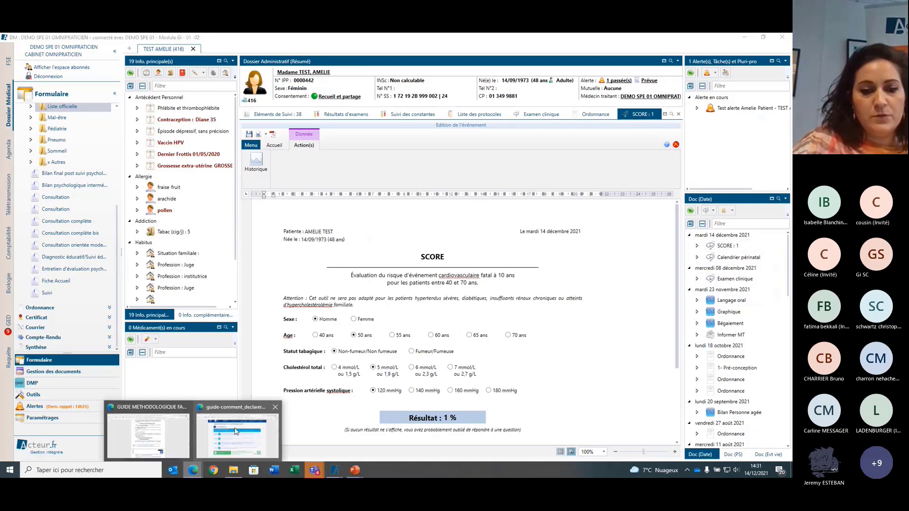
- Switch to the ROSP guide in the browser and highlight the Indicateur 3 text on the brief intervention for smoking patients
mouse_move(192, 470)
left_click(245, 417)
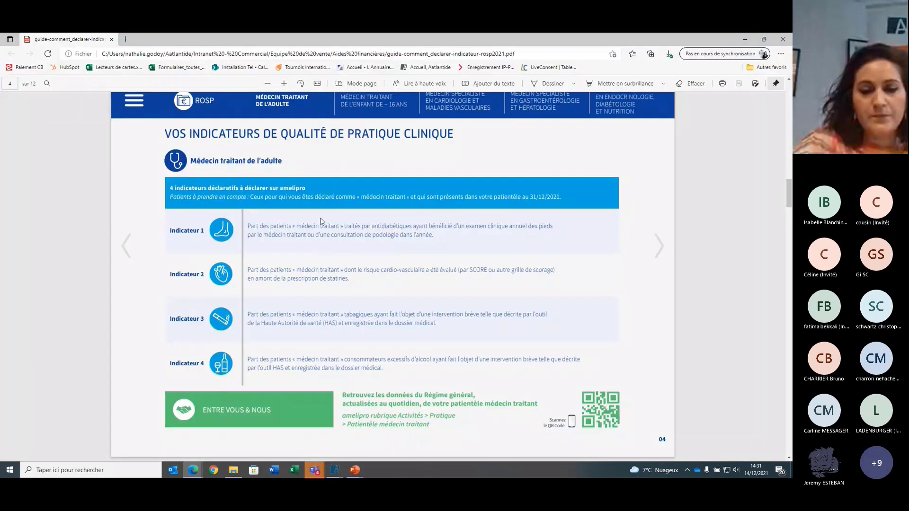
scroll(322, 222, "down", 3)
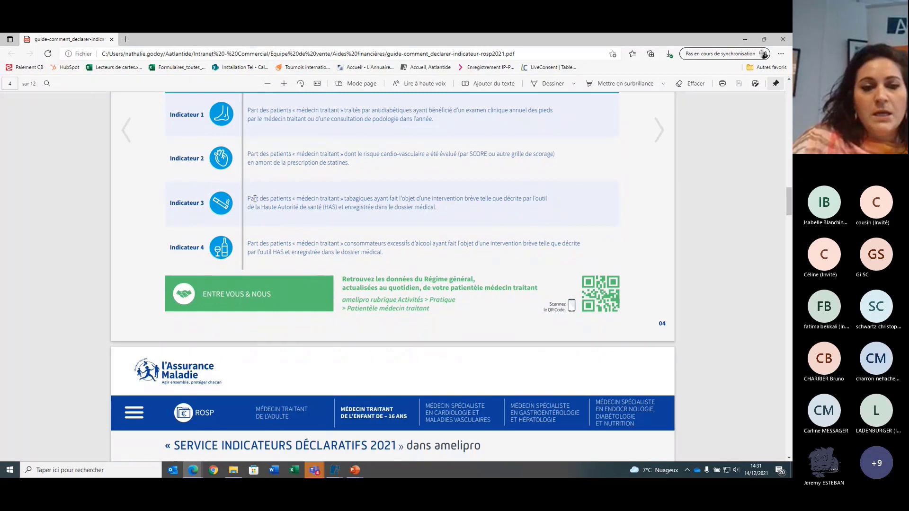
left_click_drag(254, 199, 415, 220)
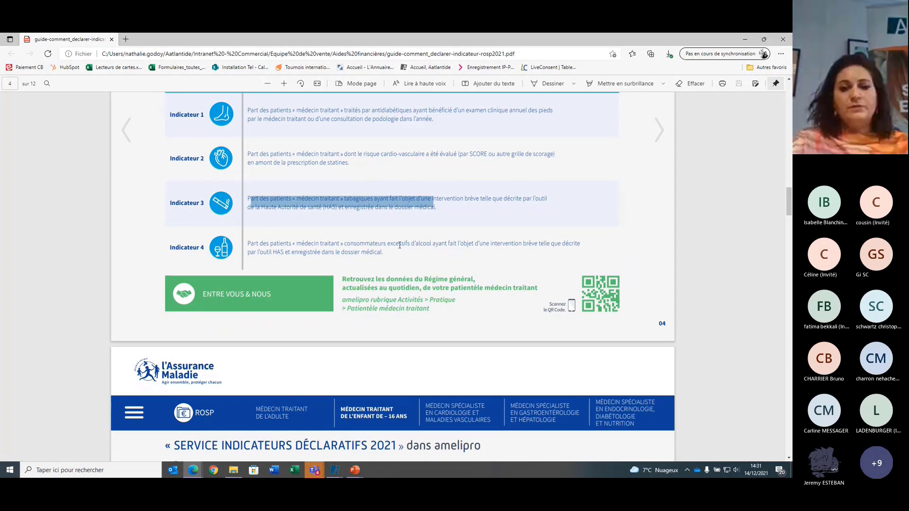
left_click(304, 226)
left_click_drag(264, 198, 472, 210)
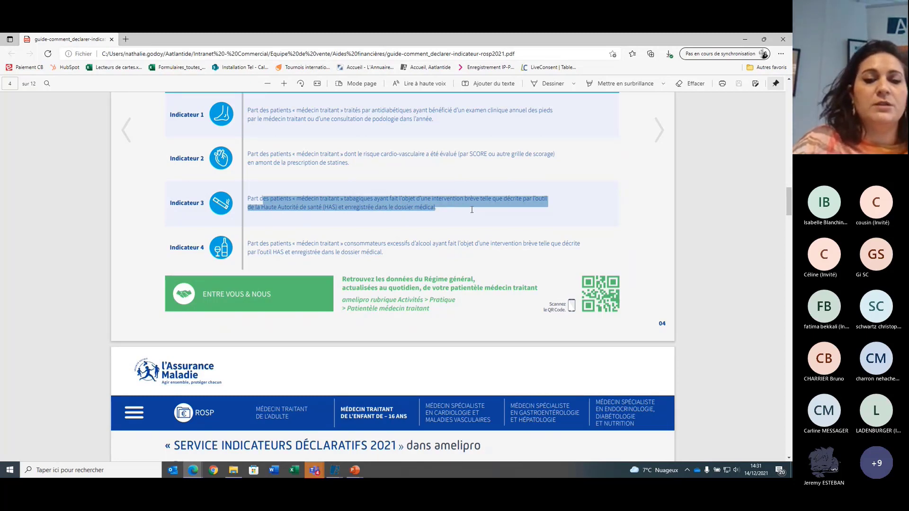
- Highlight the Indicateur 4 text on the brief intervention for patients with excessive alcohol consumption, then clear the selection
left_click_drag(329, 244, 467, 253)
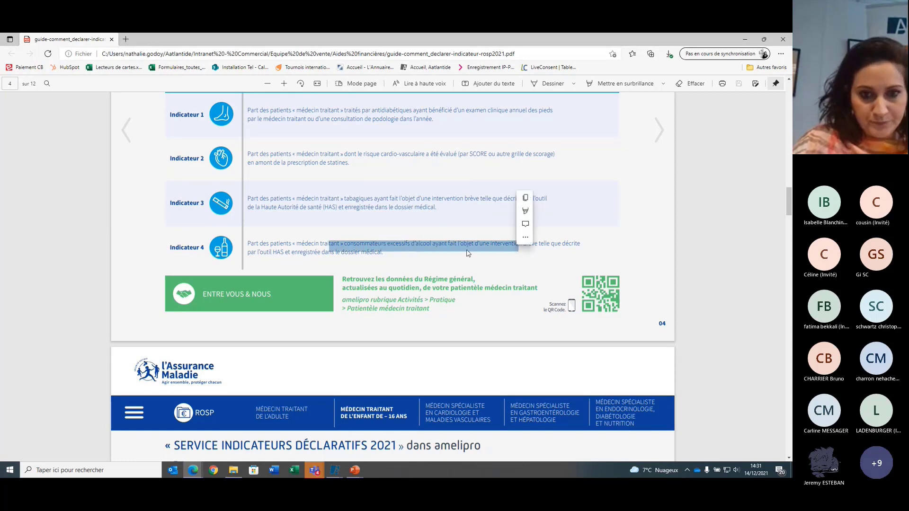
left_click(433, 250)
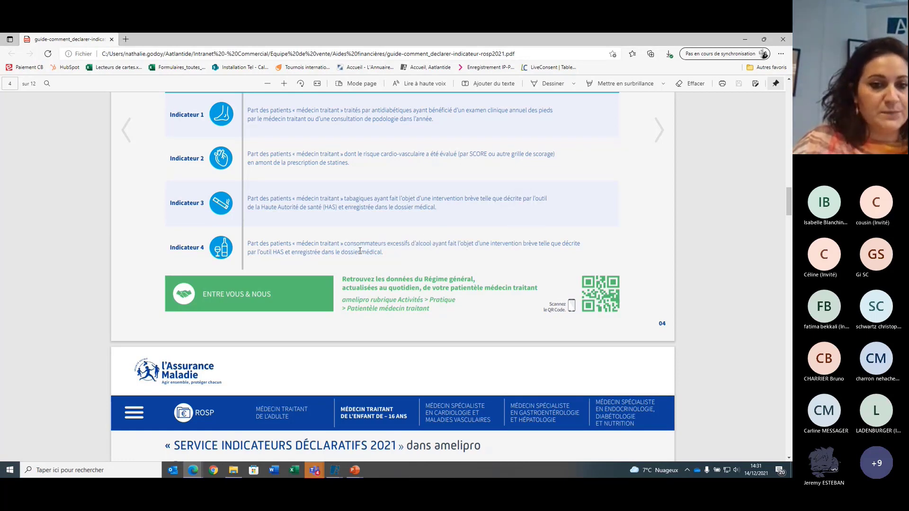
- Switch to the patient's record in Acteur.fr and close the SCORE form and the open Ordonnance
left_click(335, 470)
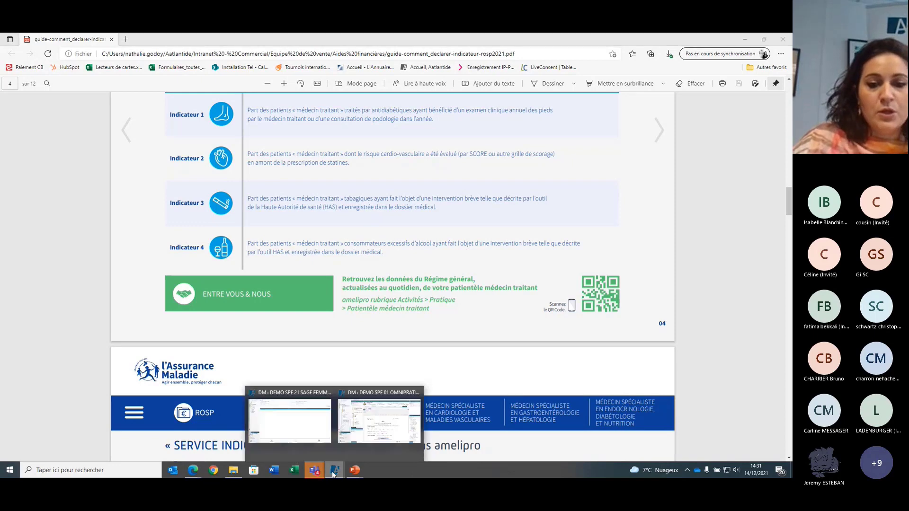
left_click(356, 419)
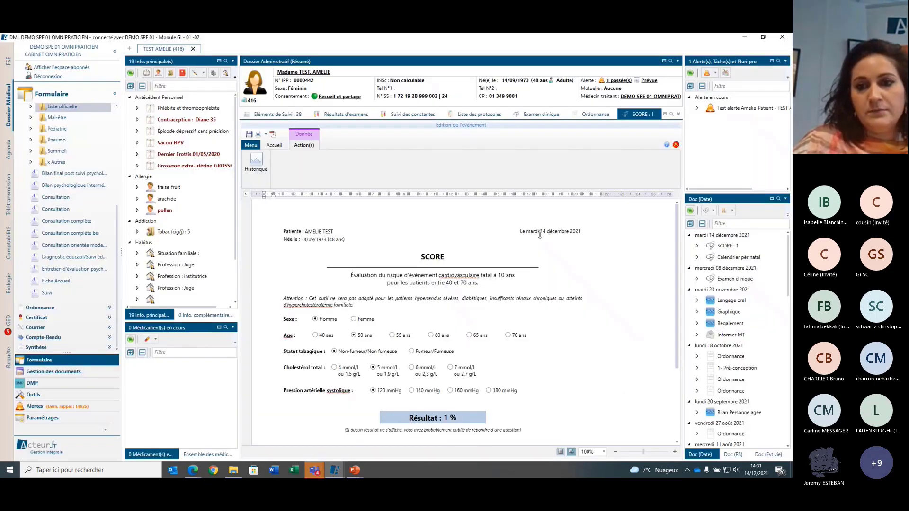
scroll(540, 235, "down", 3)
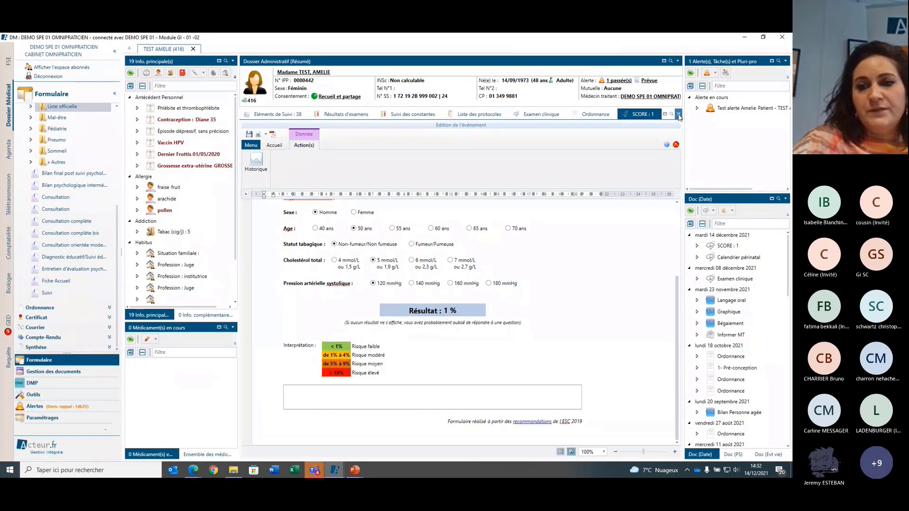
left_click(678, 116)
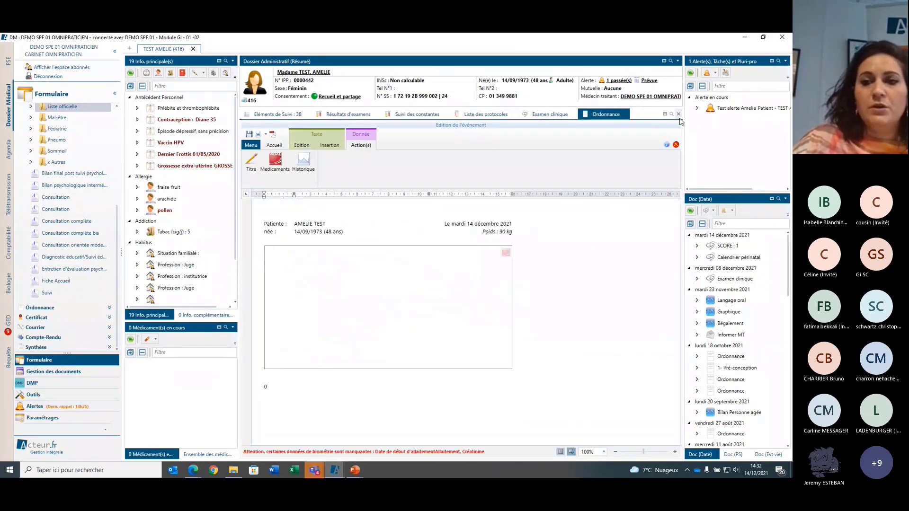
left_click(679, 116)
- Examine the Conduites addictives entries for alcohol and tobacco in the ROSP indicators section of the Examen clinique form
left_click(419, 282)
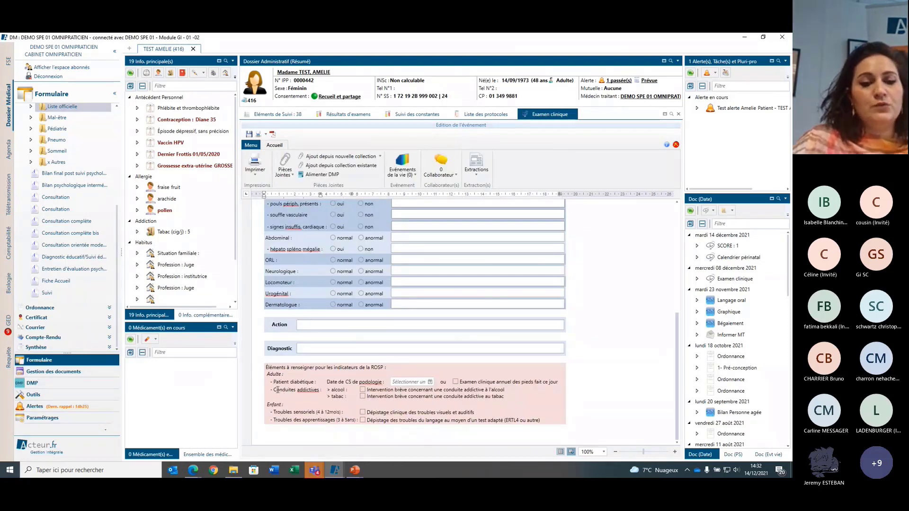
left_click_drag(276, 389, 325, 390)
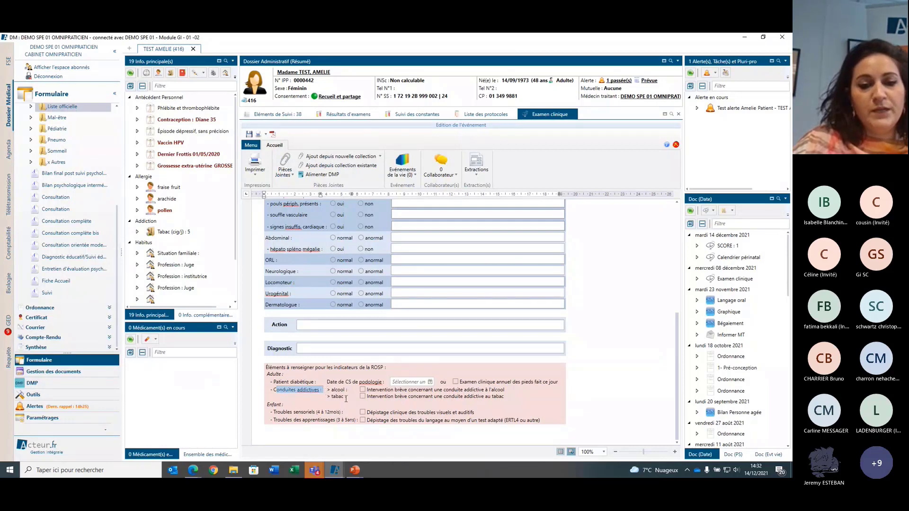
left_click(367, 396)
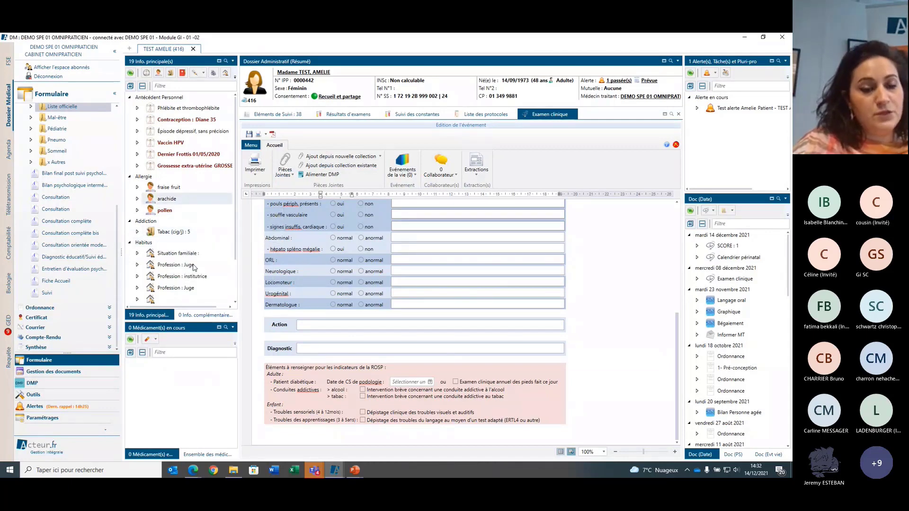
left_click(171, 74)
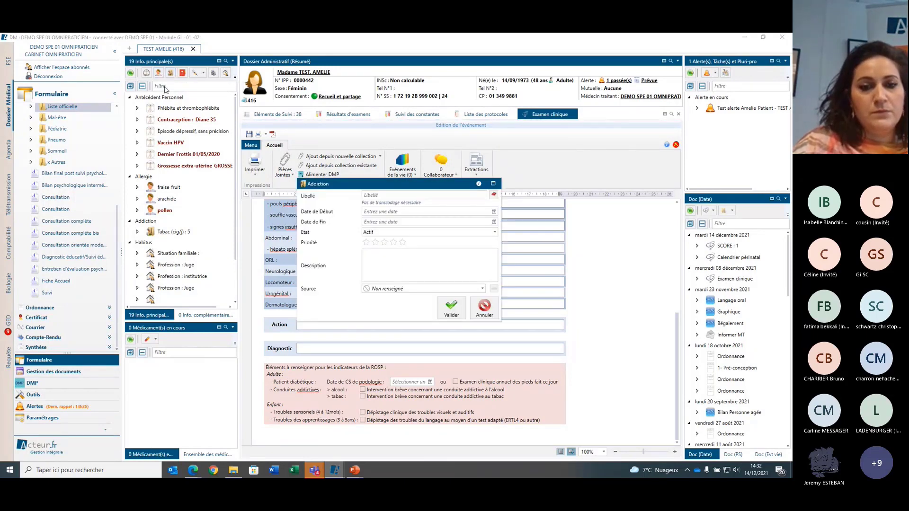
left_click(377, 195)
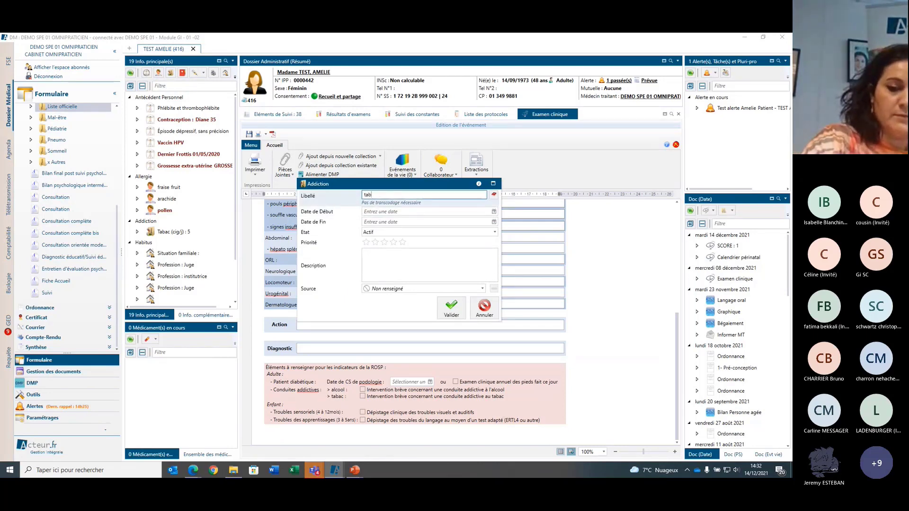
type("taba")
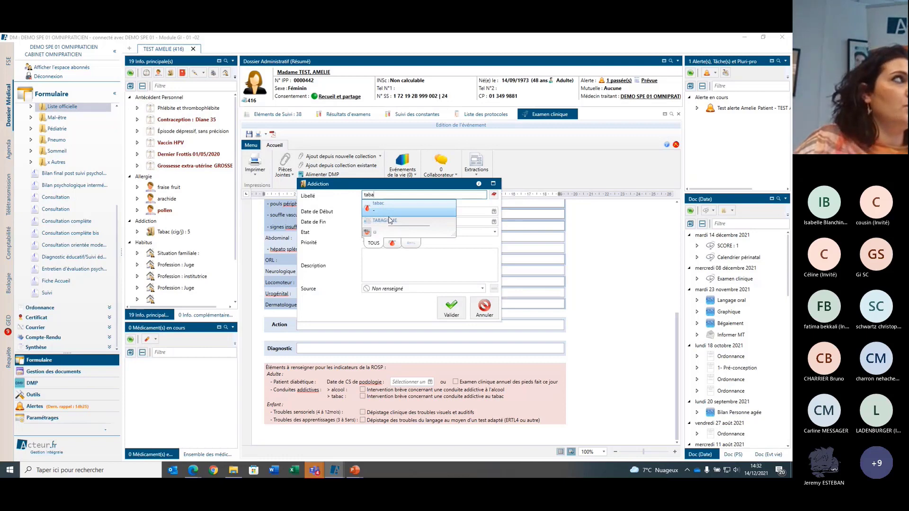
left_click(476, 264)
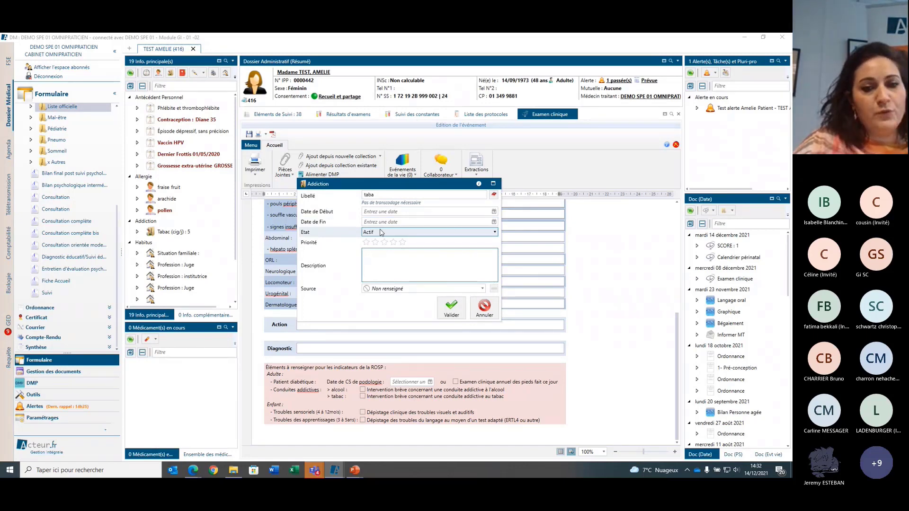
left_click(479, 310)
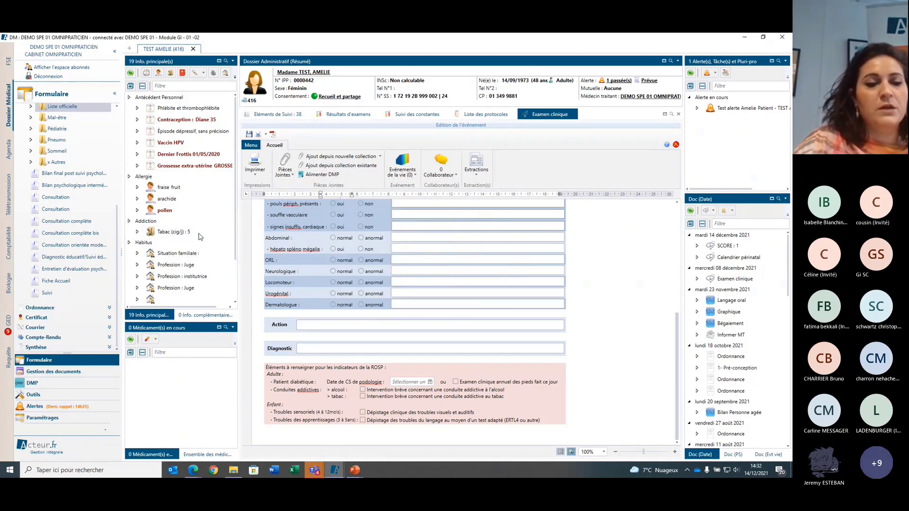
- Open the Requête module and review the ROSP report's Risque CV, Alcool and Tabac indicator results
mouse_move(192, 233)
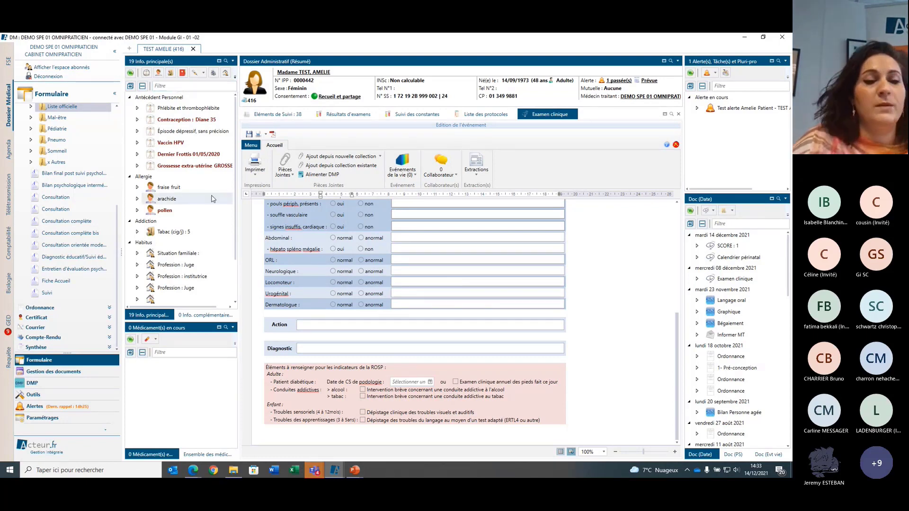
mouse_move(203, 215)
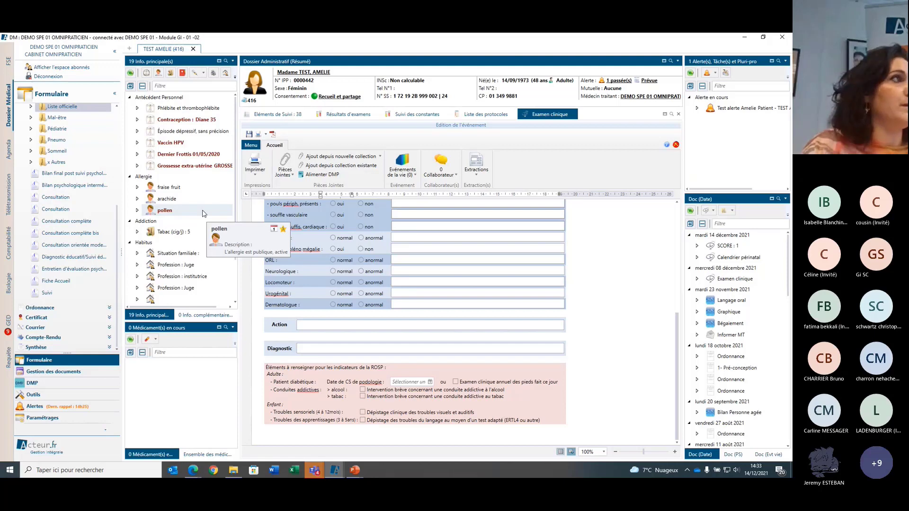
left_click(7, 364)
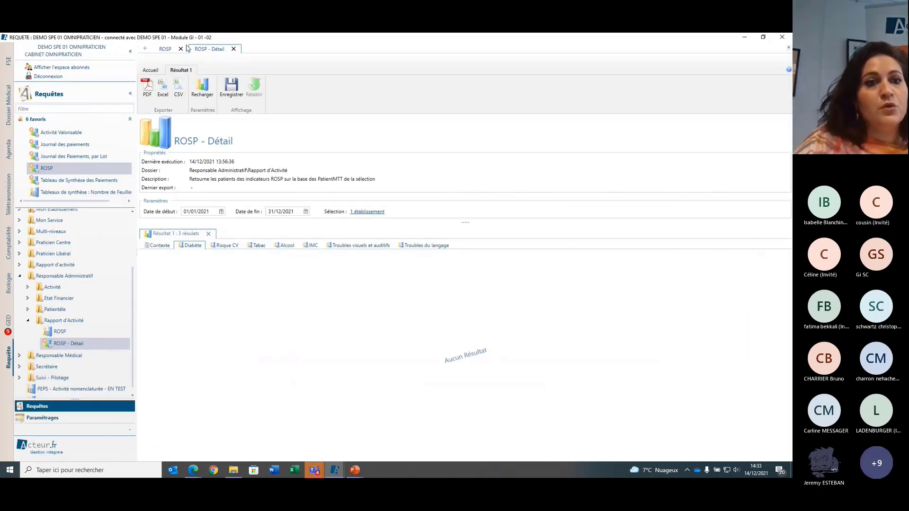
left_click(165, 49)
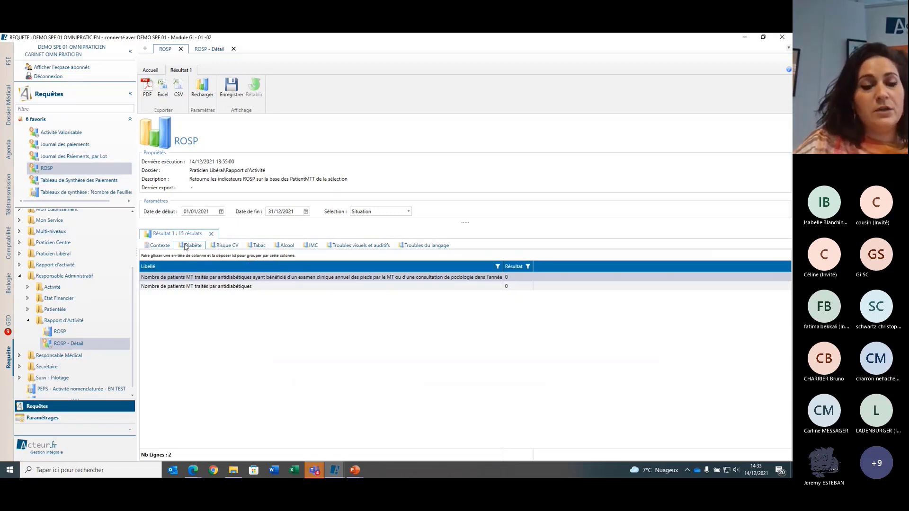
left_click(218, 246)
key("Right")
key("Right")
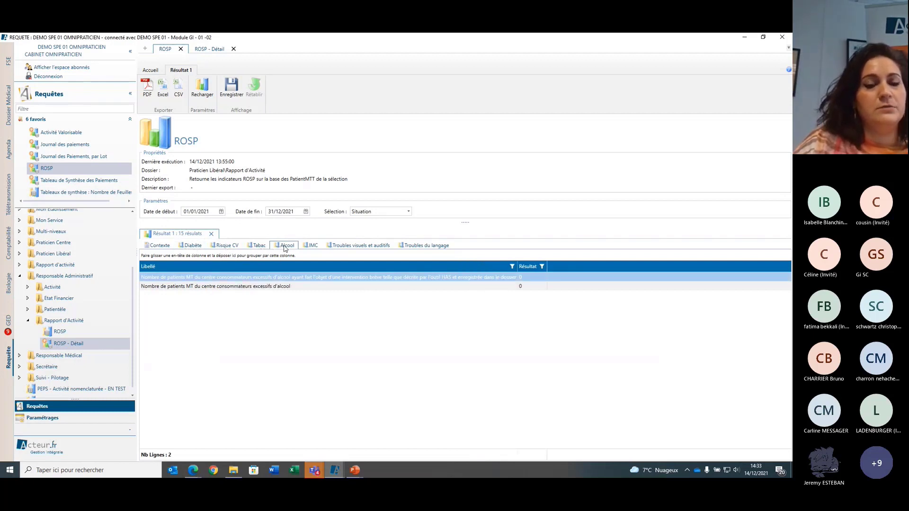
left_click(256, 247)
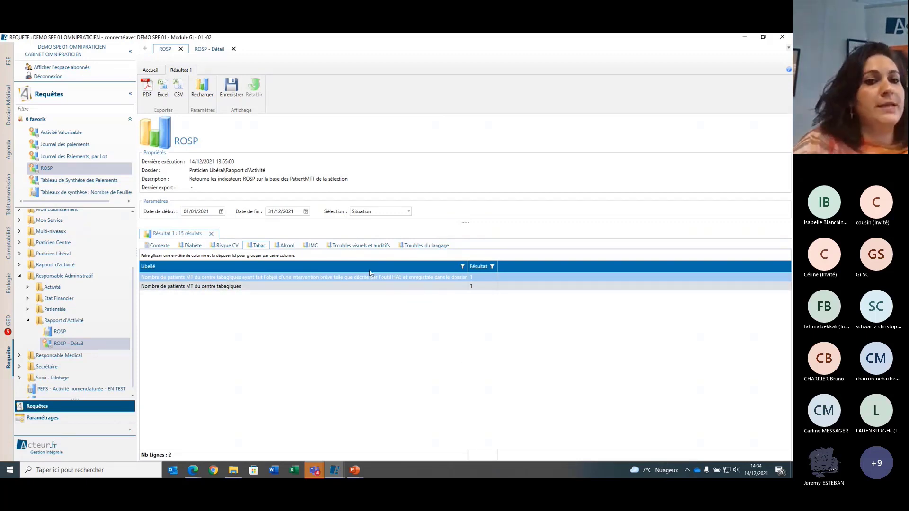
- Review the Tabac results in the ROSP - Détail report, including the patient identification columns
left_click(209, 50)
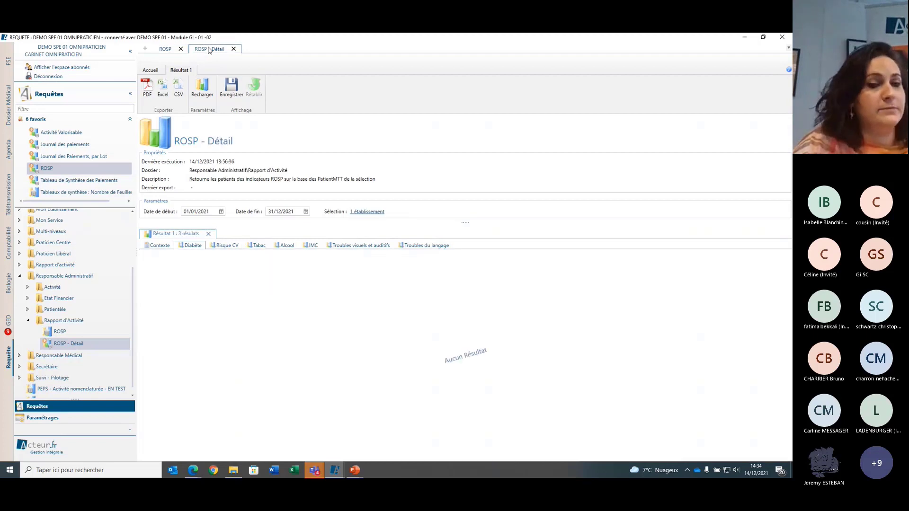
left_click(260, 245)
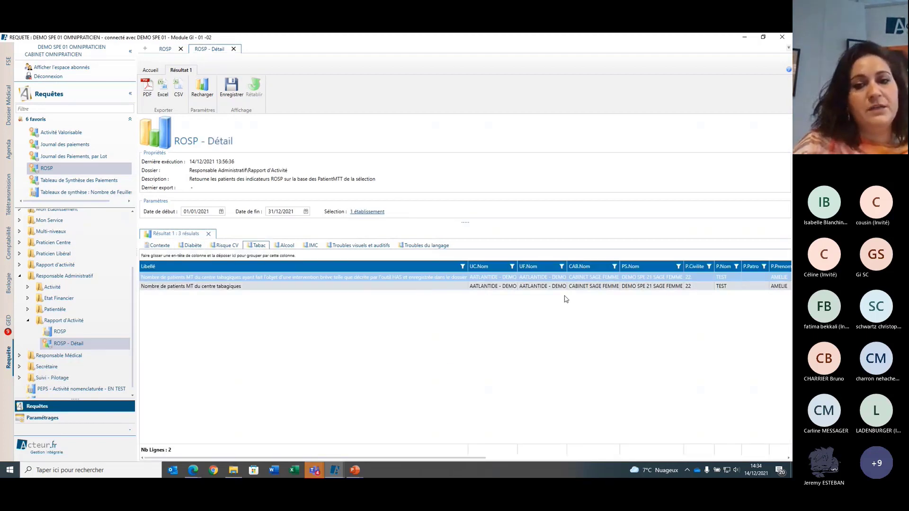
left_click_drag(434, 461, 637, 456)
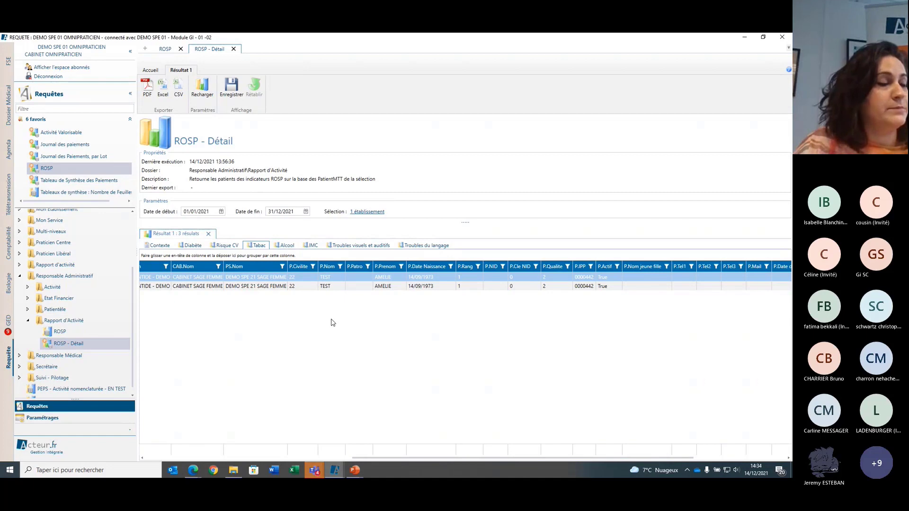
- Switch to the ROSP guide in the browser and view the three declarative indicators for attending doctors of children under 16
mouse_move(192, 470)
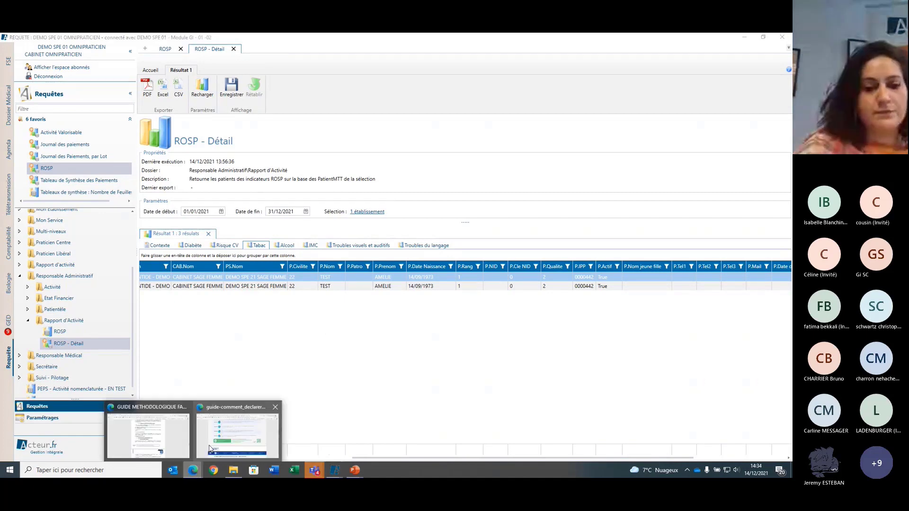
left_click(235, 414)
scroll(367, 275, "down", 5)
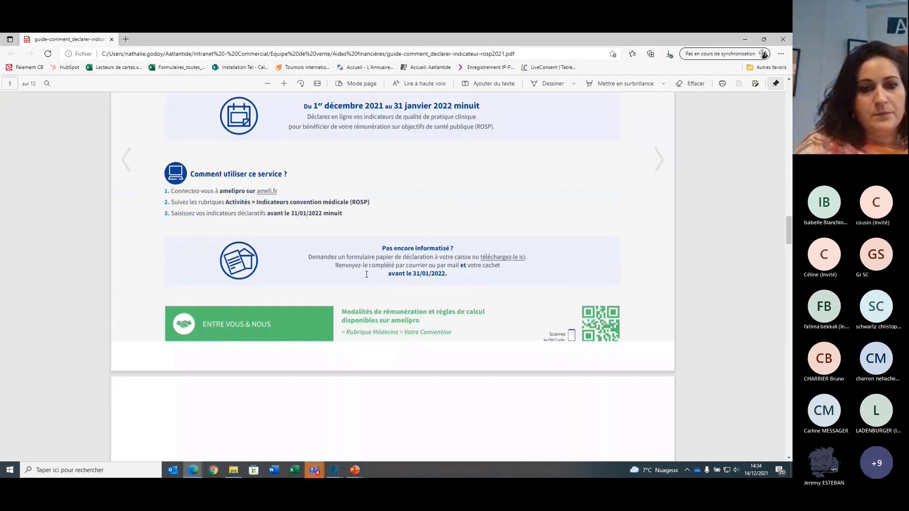
scroll(367, 274, "up", 1)
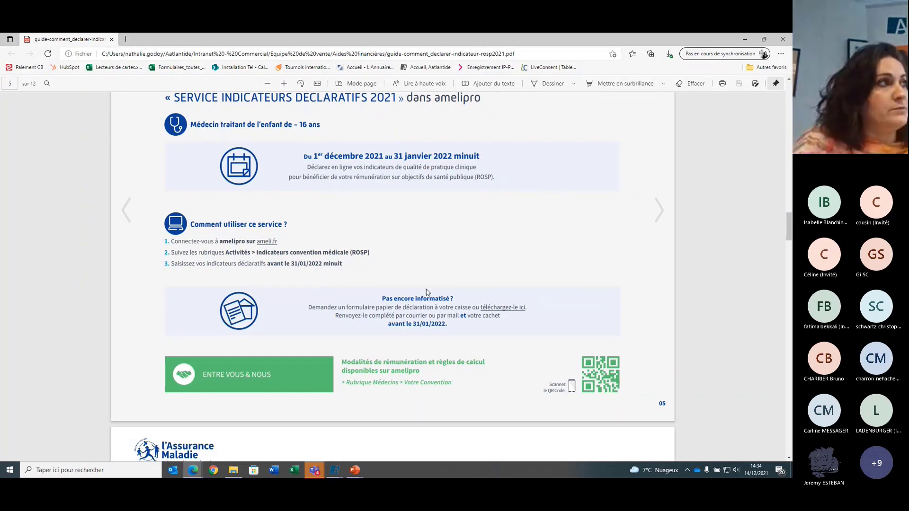
scroll(432, 289, "down", 5)
scroll(431, 289, "down", 2)
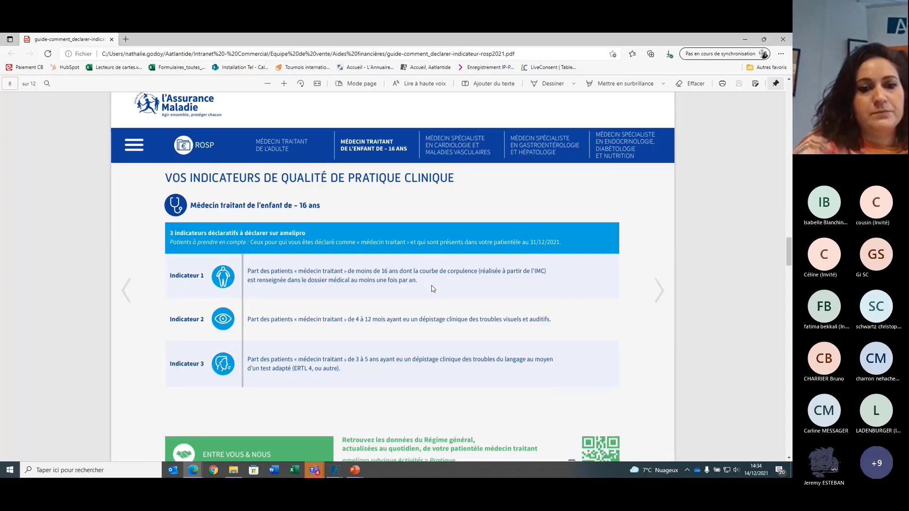
scroll(432, 289, "down", 2)
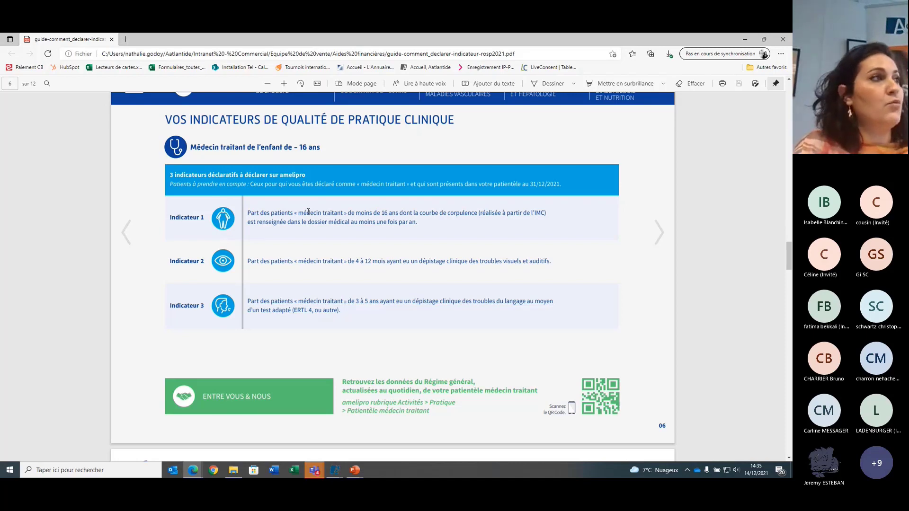
- Return to the patient's record in Acteur.fr and close the Examen clinique form without saving it
mouse_move(334, 470)
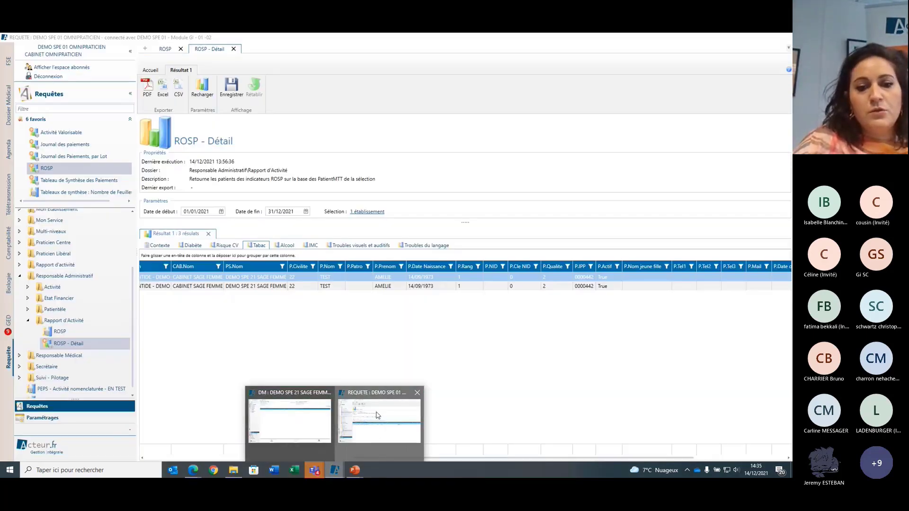
left_click(377, 415)
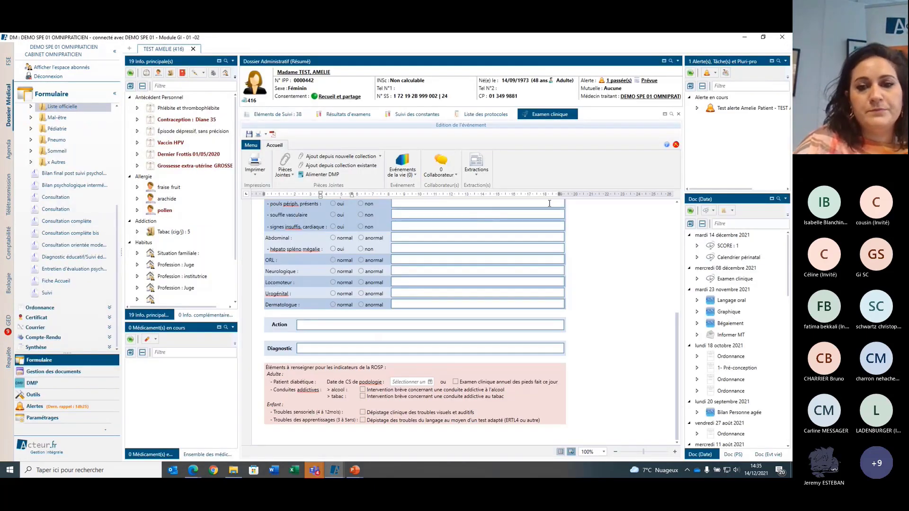
left_click(678, 114)
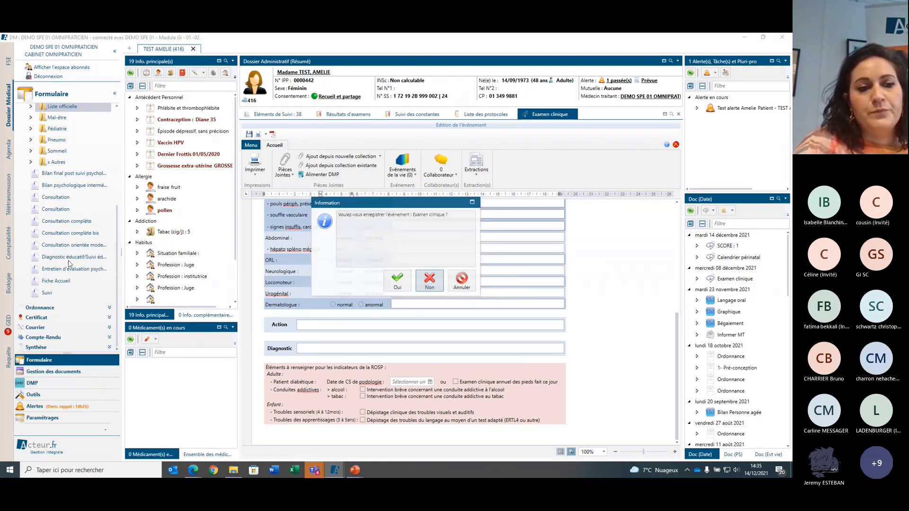
key("Escape")
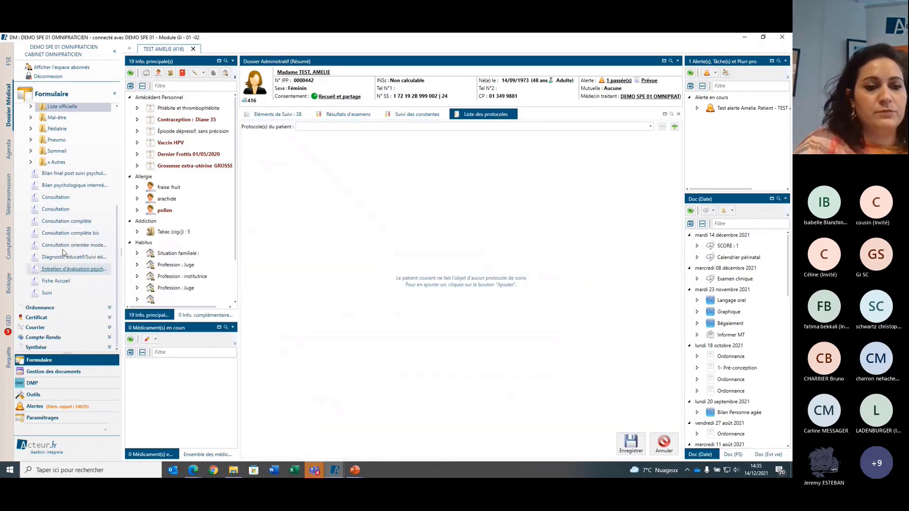
- Create a Consultation form in the patient's record and expand the Pédiatrie folder in the form list
mouse_move(38, 222)
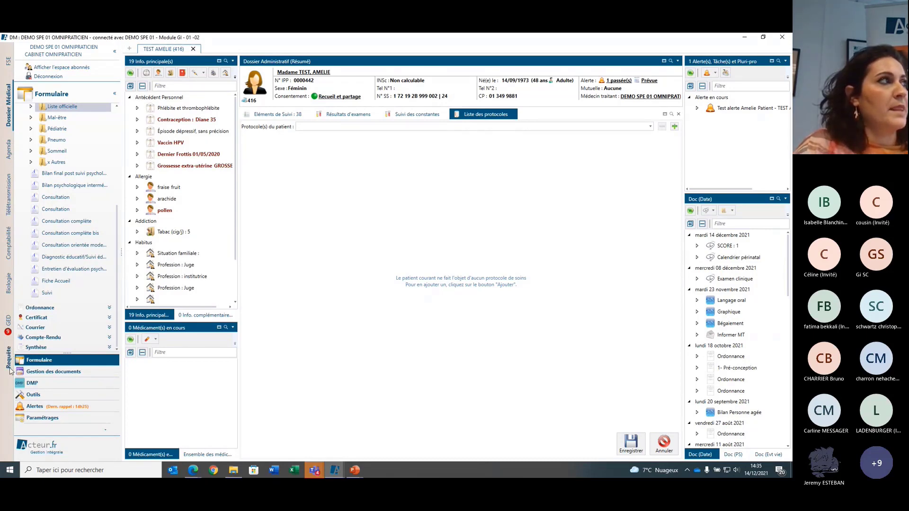
left_click(62, 202)
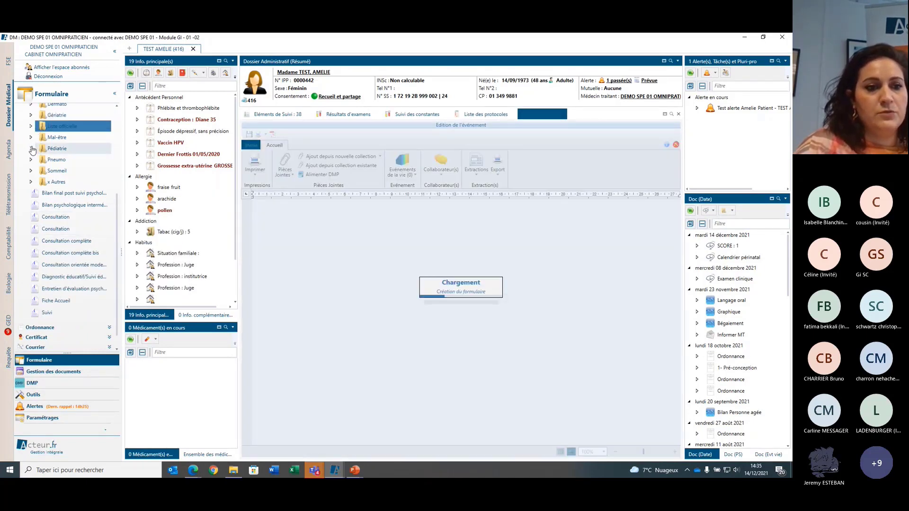
left_click(32, 149)
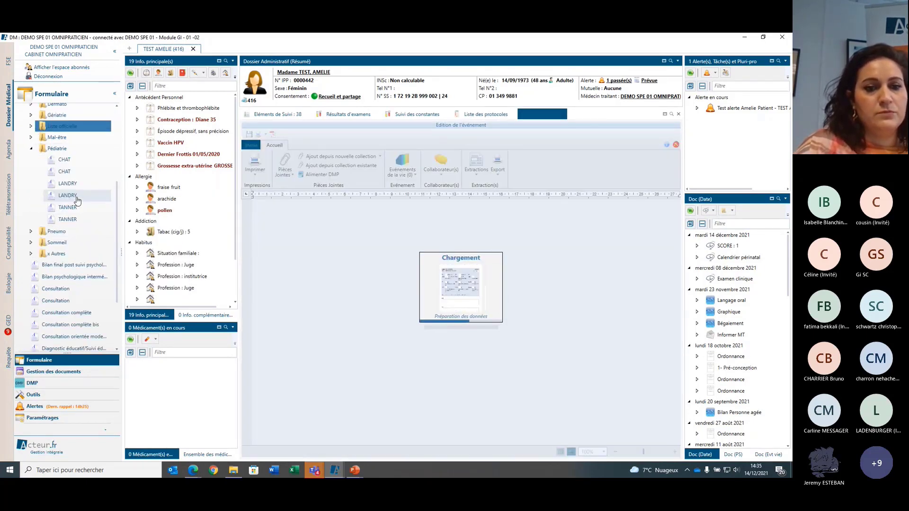
- Collapse the Pédiatrie folder and examine the Consultation form's measurement area, selecting the Poids and Taille fields
left_click(32, 149)
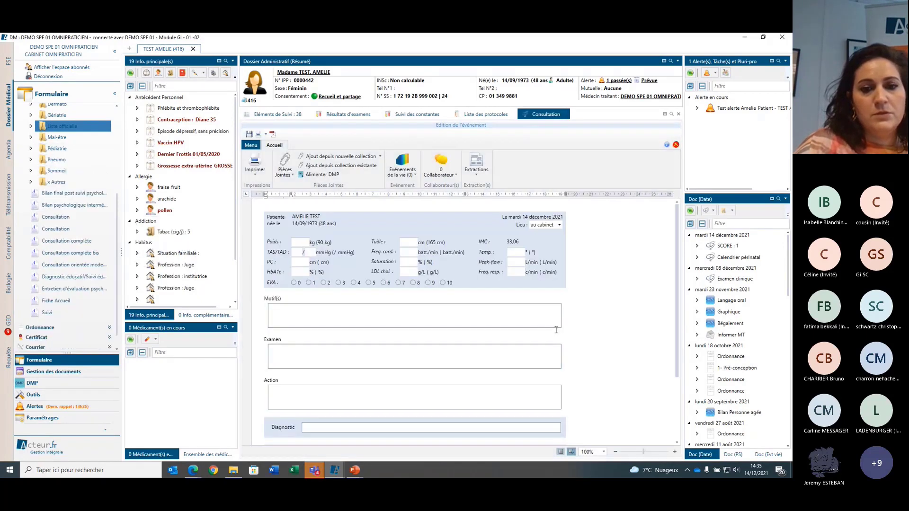
scroll(629, 320, "down", 3)
scroll(629, 321, "up", 2)
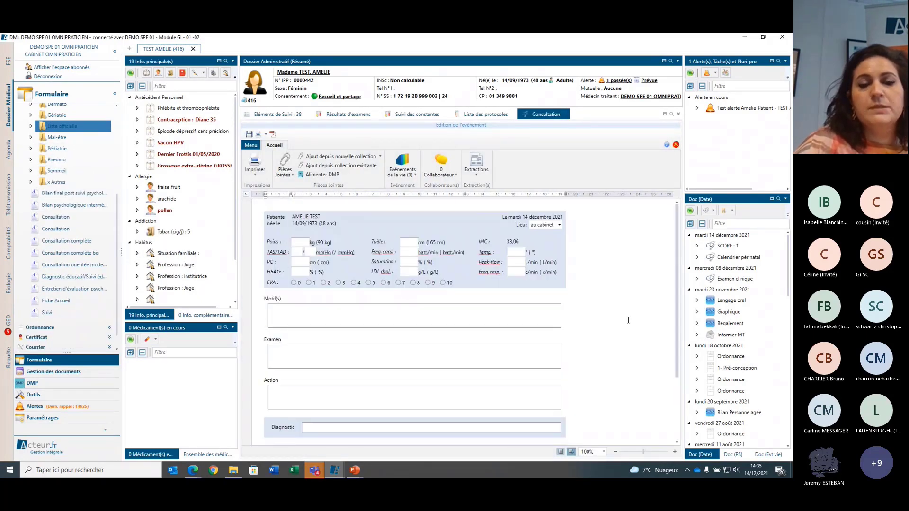
scroll(628, 320, "down", 1)
scroll(628, 320, "up", 1)
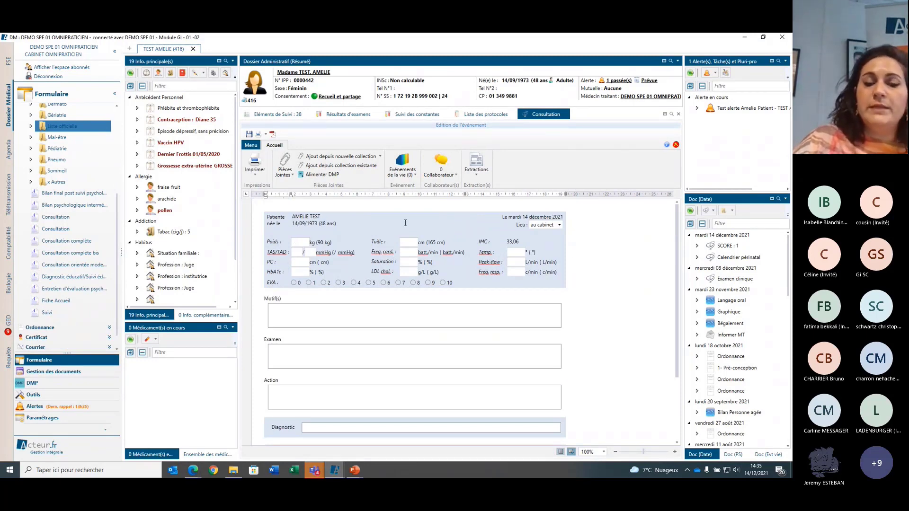
left_click(297, 241)
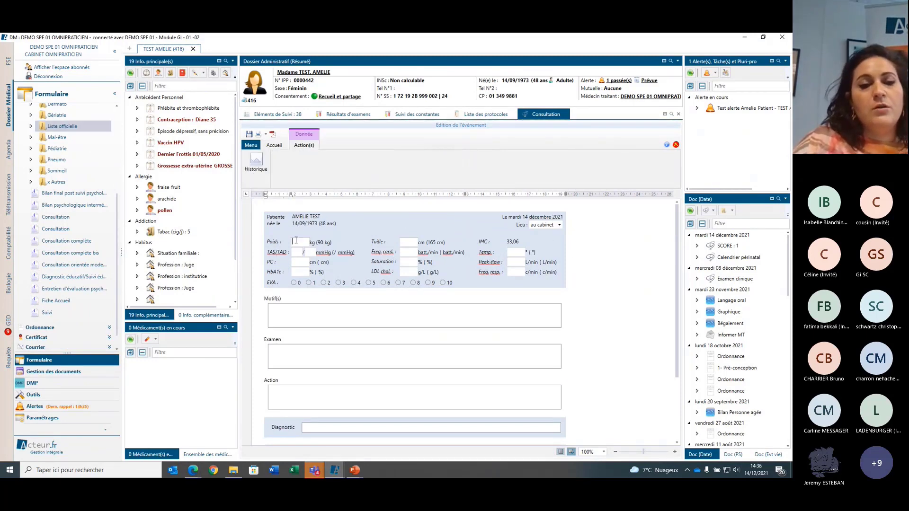
left_click(406, 240)
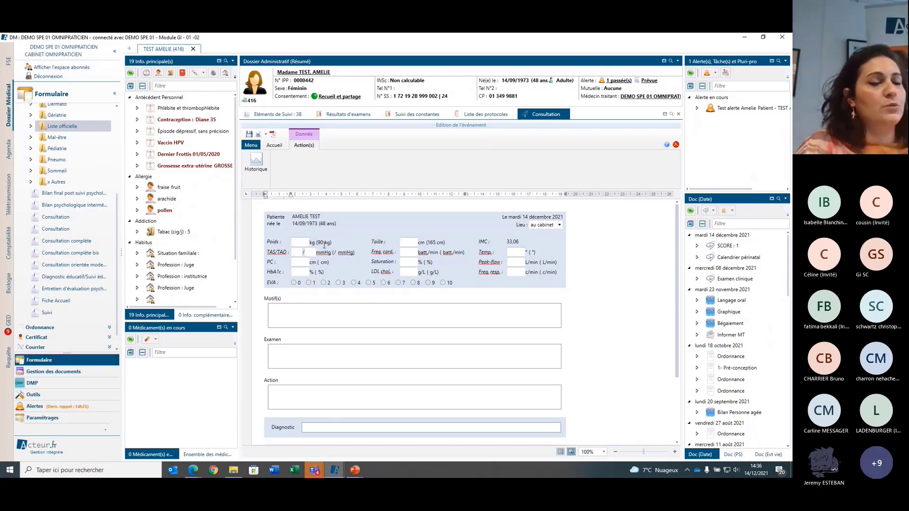
- Display the patient's IMC history as a graph from the Consultation form and close it after viewing
right_click(510, 242)
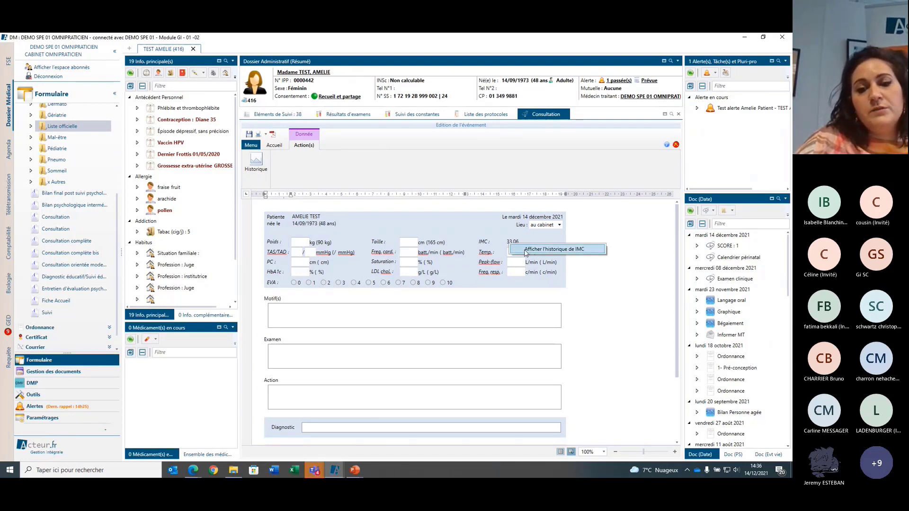
left_click(500, 249)
right_click(512, 241)
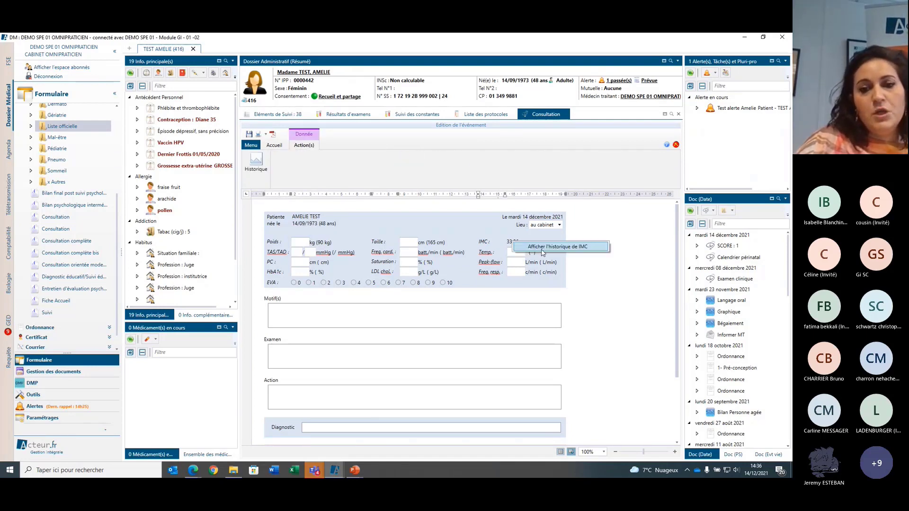
left_click(545, 249)
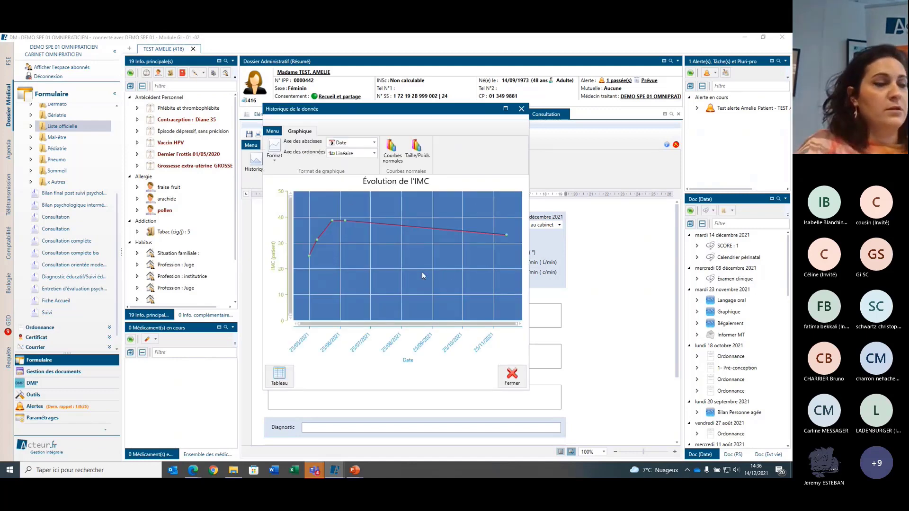
left_click(511, 376)
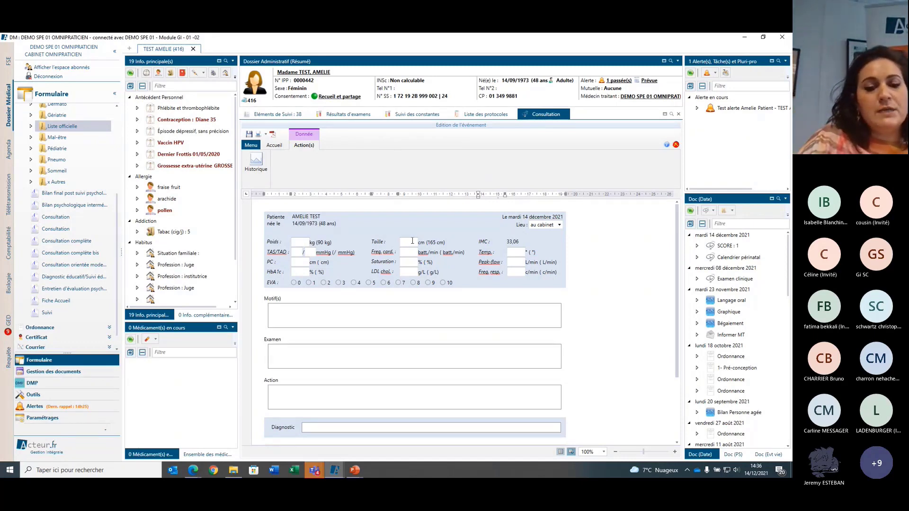
- Review child indicator 3 on language disorder screening in the browser's ROSP guide and return to the ROSP section of the Consultation form in Acteur.fr
left_click(192, 470)
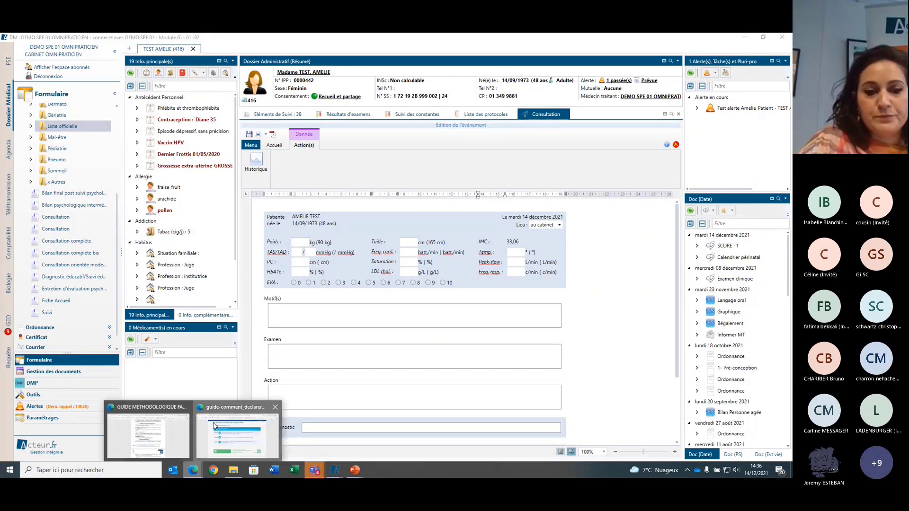
left_click(214, 425)
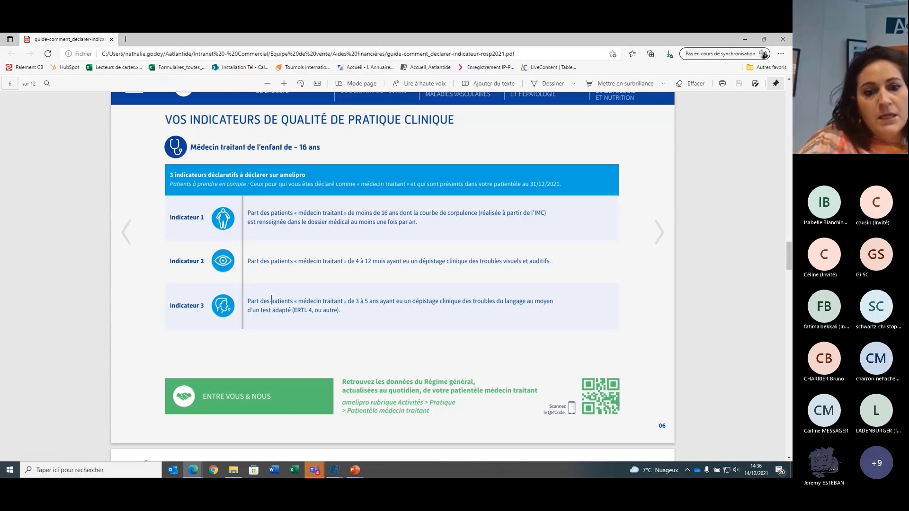
left_click_drag(251, 305, 490, 303)
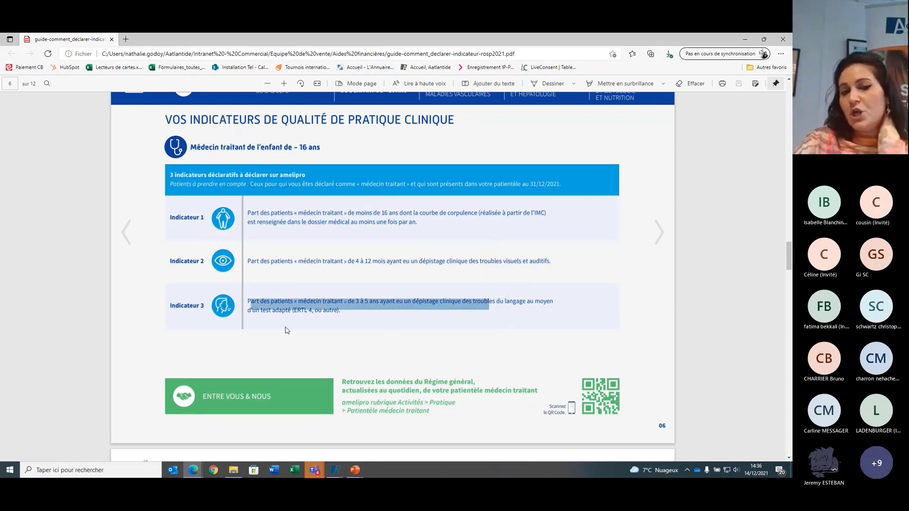
left_click(351, 313)
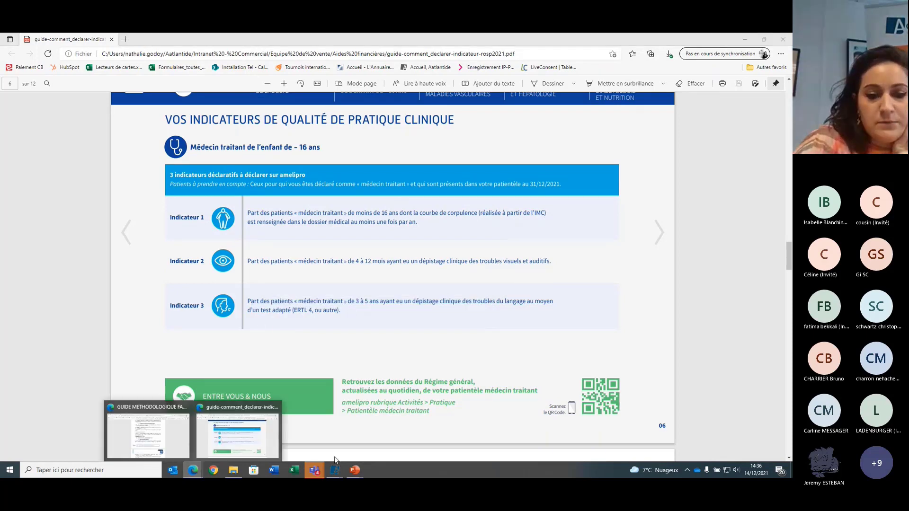
mouse_move(338, 472)
left_click(365, 416)
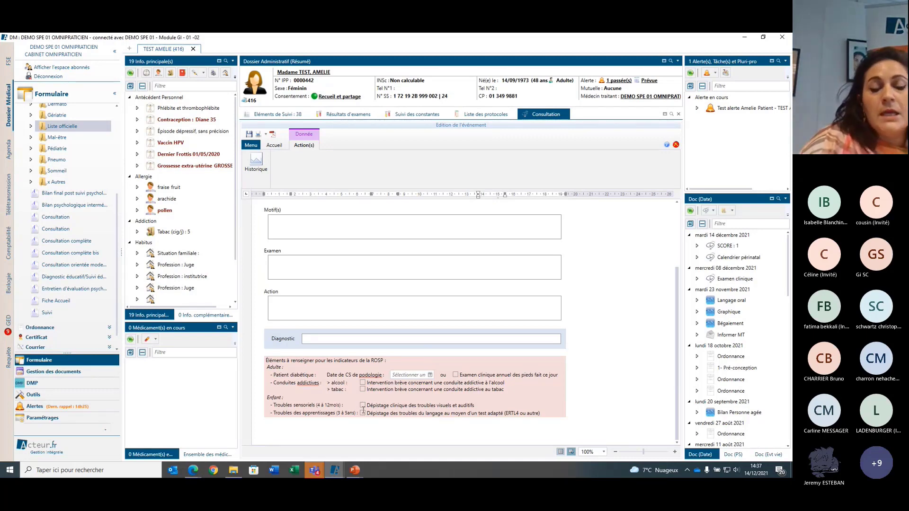
- Open the ROSP report in the Requête module and view the Troubles visuels et auditifs and Troubles du langage results
left_click(8, 355)
left_click(165, 49)
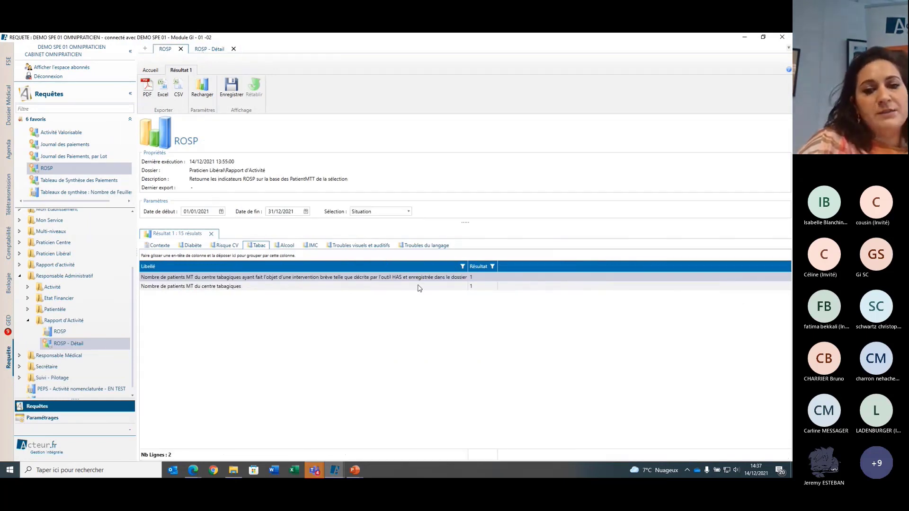
left_click(347, 251)
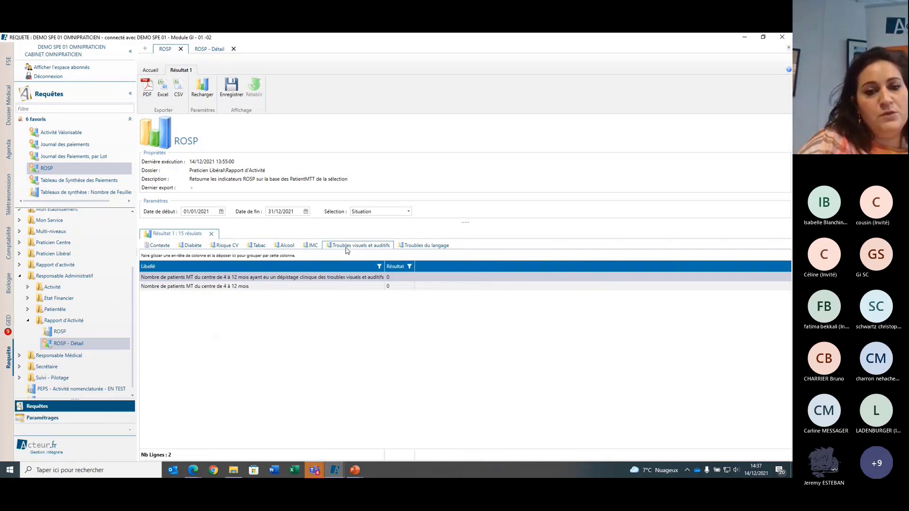
left_click(424, 246)
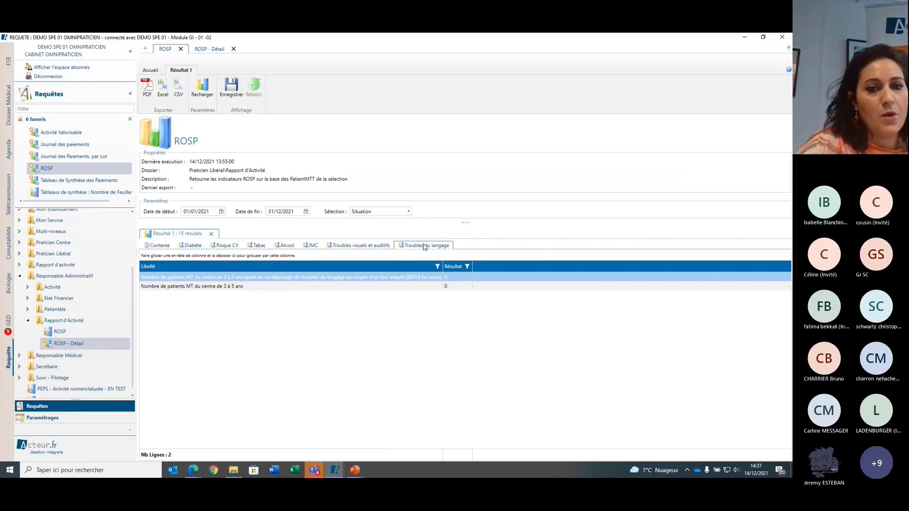
- Switch to the running PowerPoint slideshow and show the slide "Les indicateurs selon les professions"
left_click(352, 471)
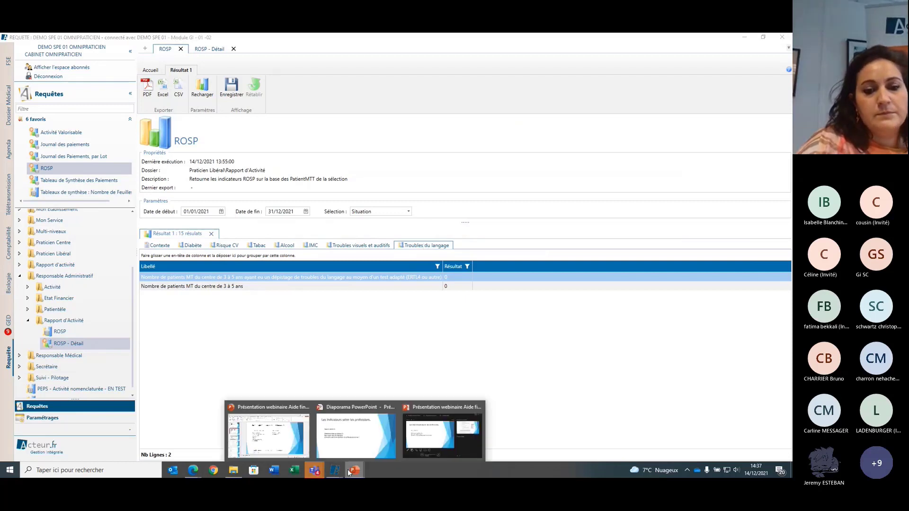
left_click(363, 435)
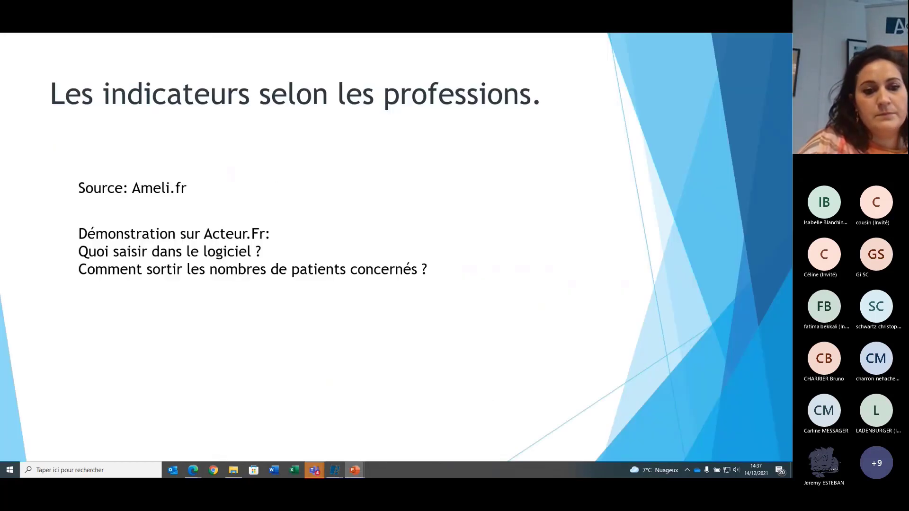
left_click(280, 287)
key("Left")
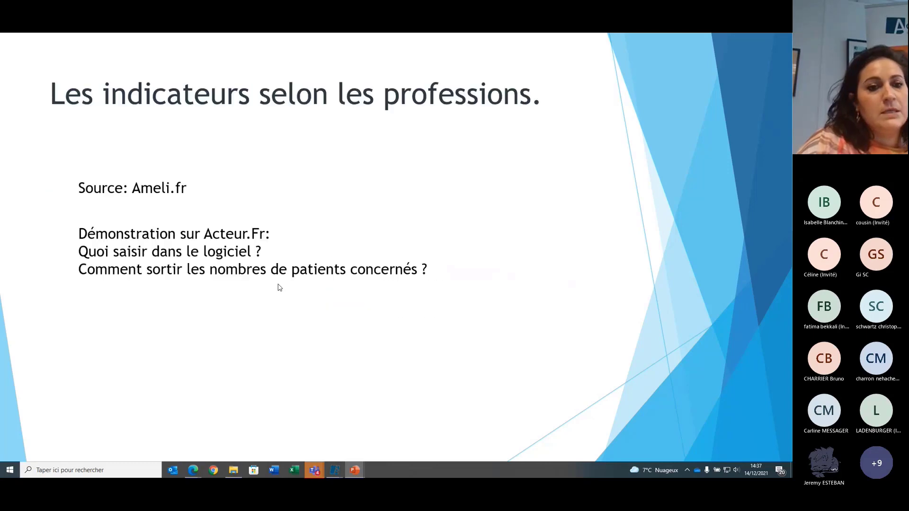